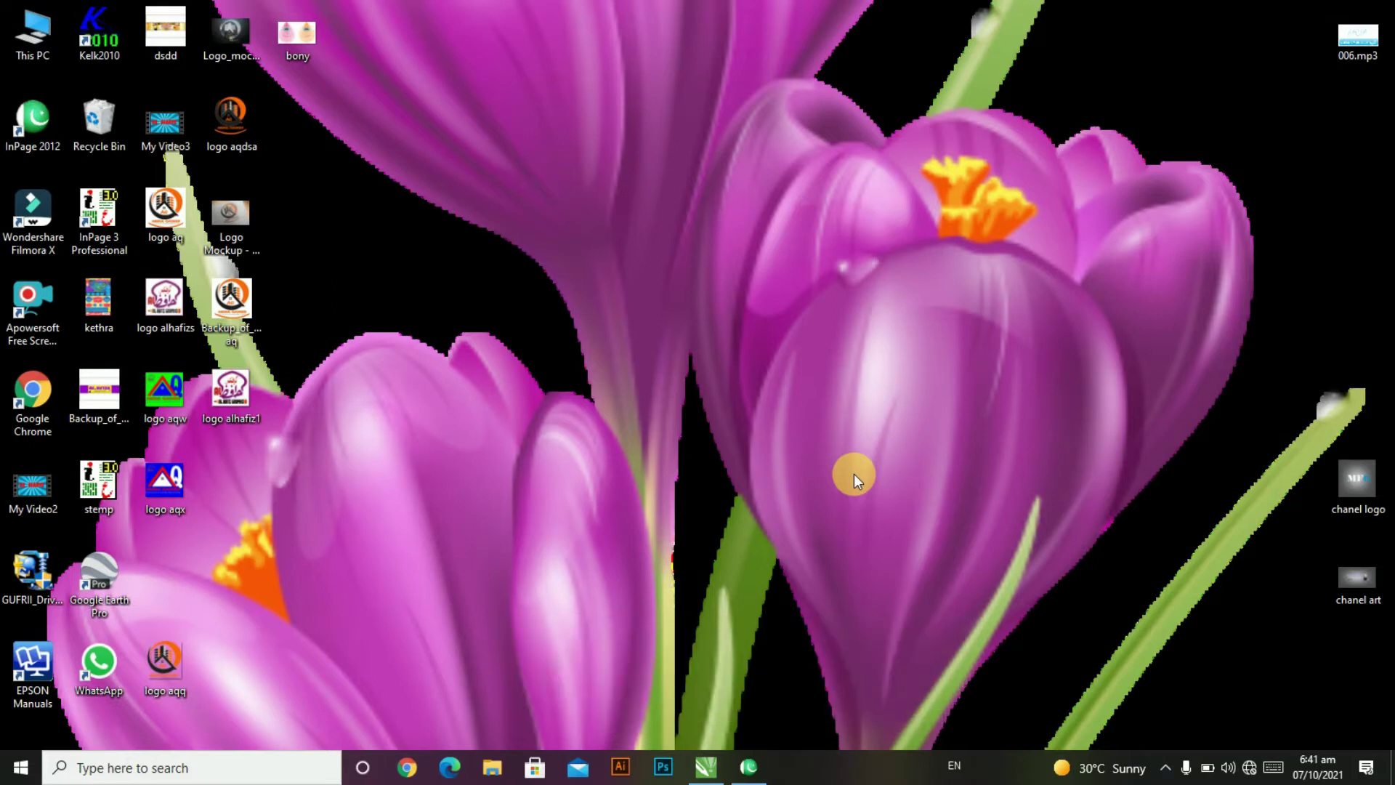
Bring up the usama.cdr poster, try moving and recoloring the title text, then undo.
{"action": "left_click_drag", "start_coordinate": [853, 474], "coordinate": [777, 664]}
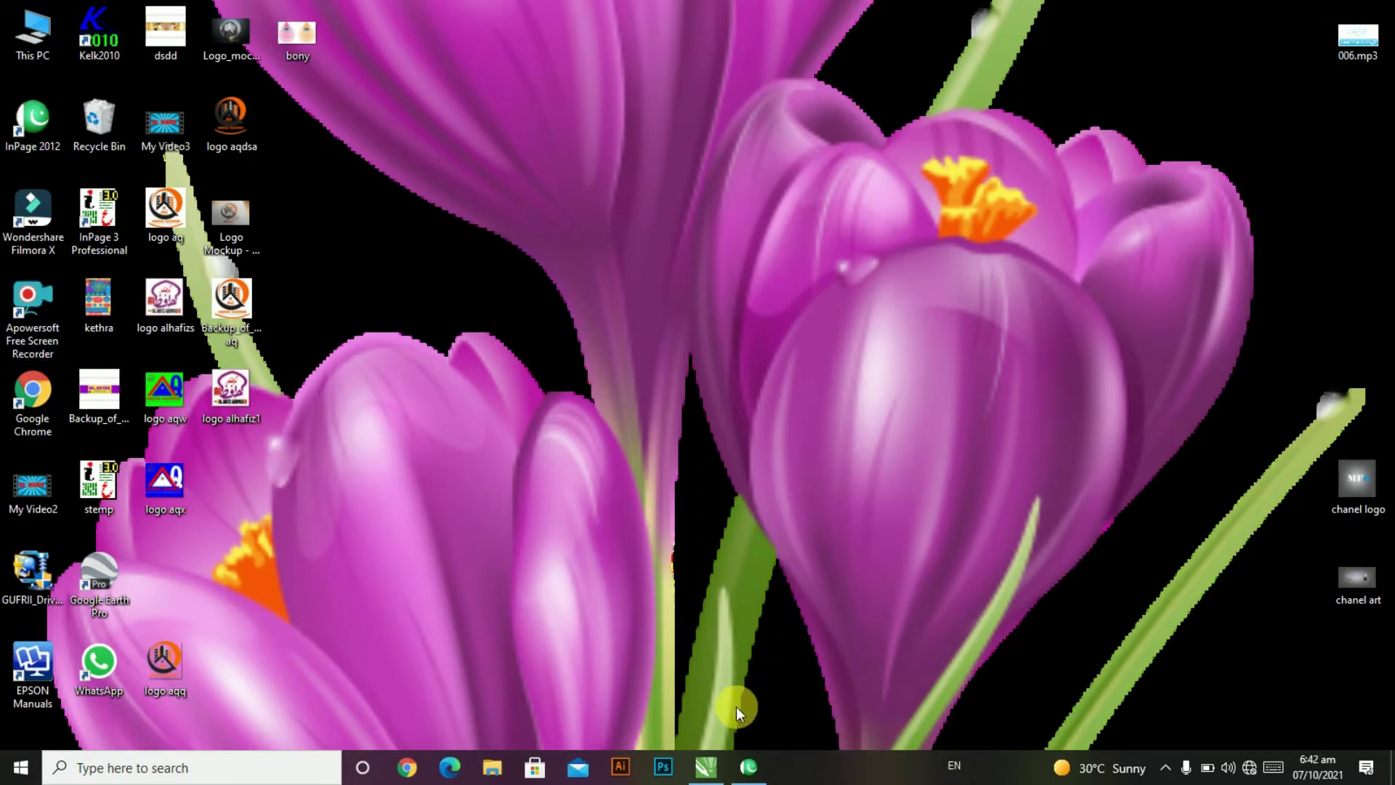
{"action": "mouse_move", "coordinate": [705, 767]}
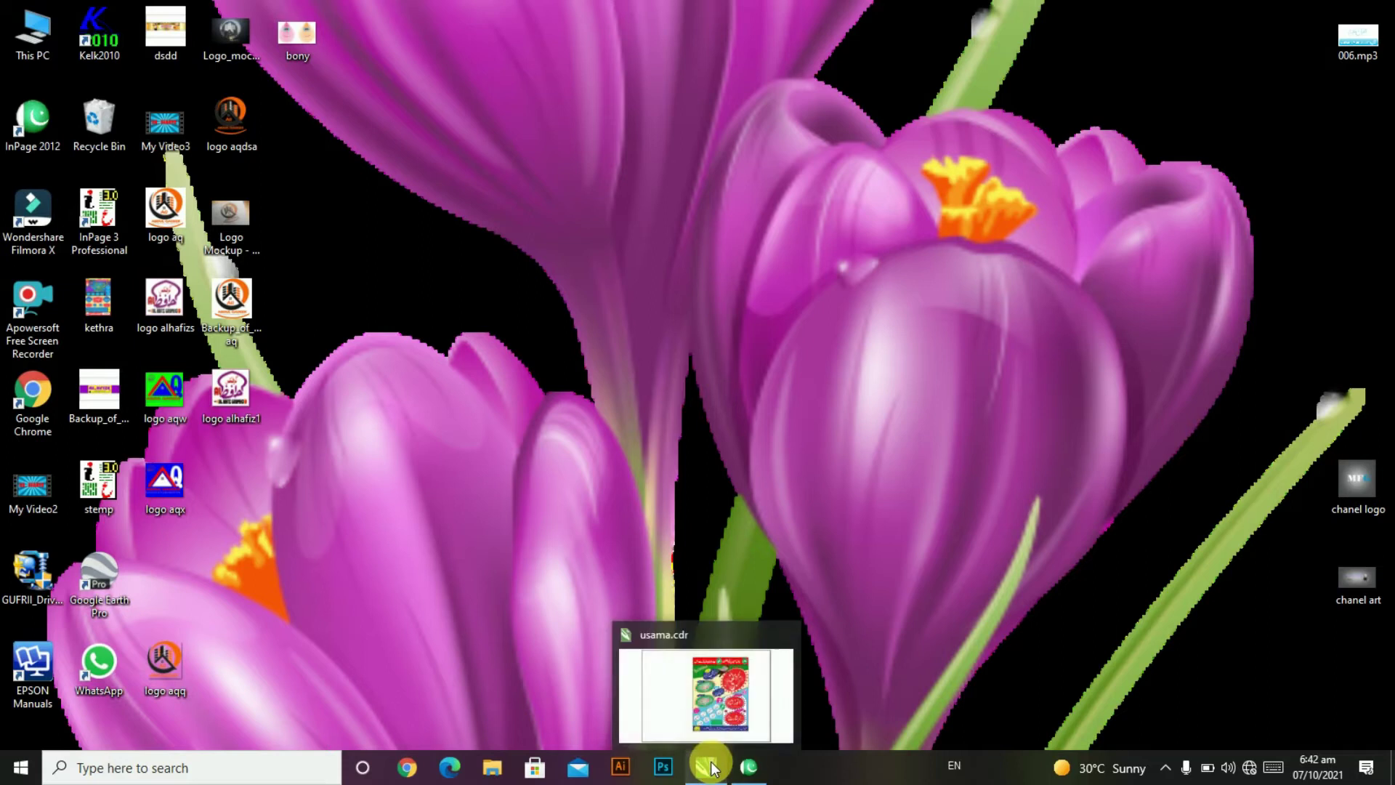
{"action": "left_click", "coordinate": [682, 711]}
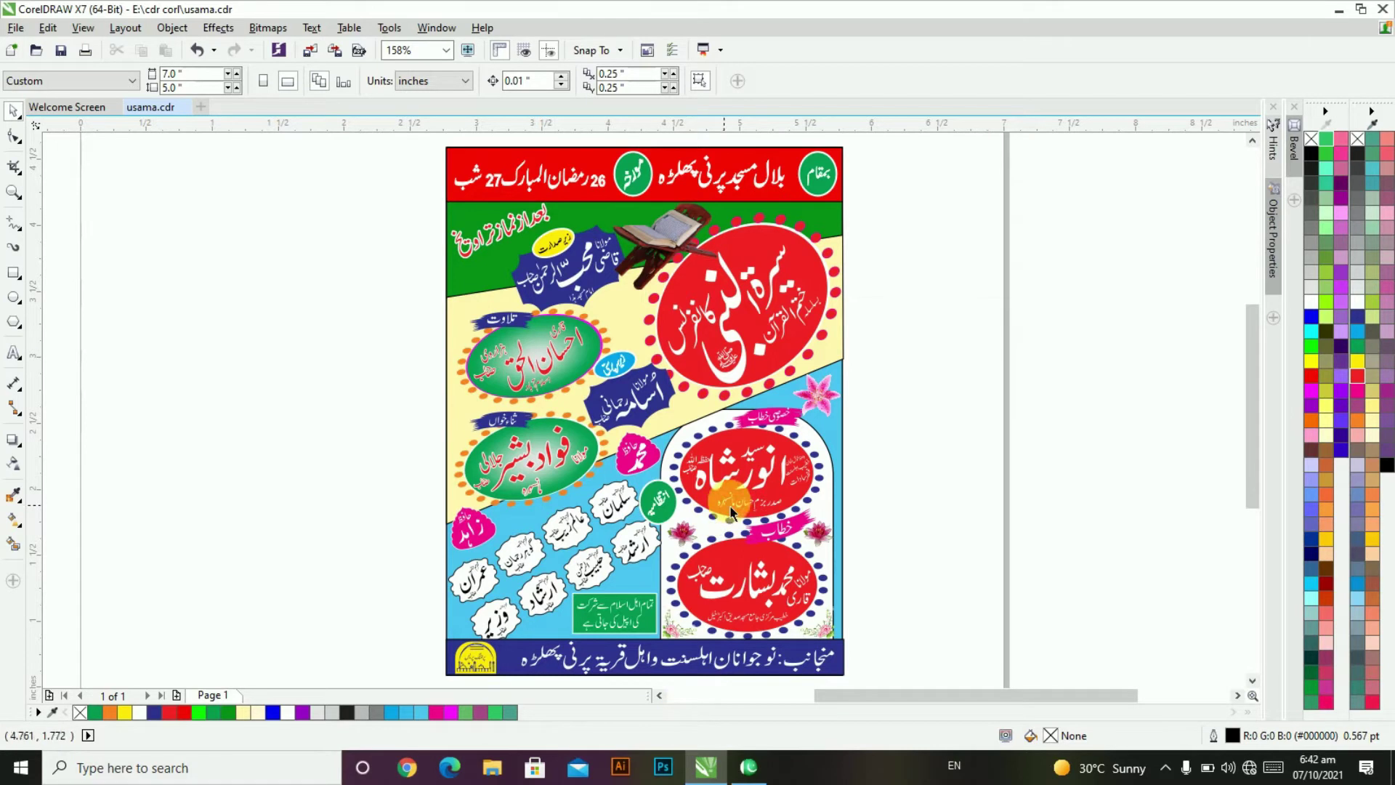
{"action": "left_click_drag", "start_coordinate": [742, 317], "coordinate": [797, 314]}
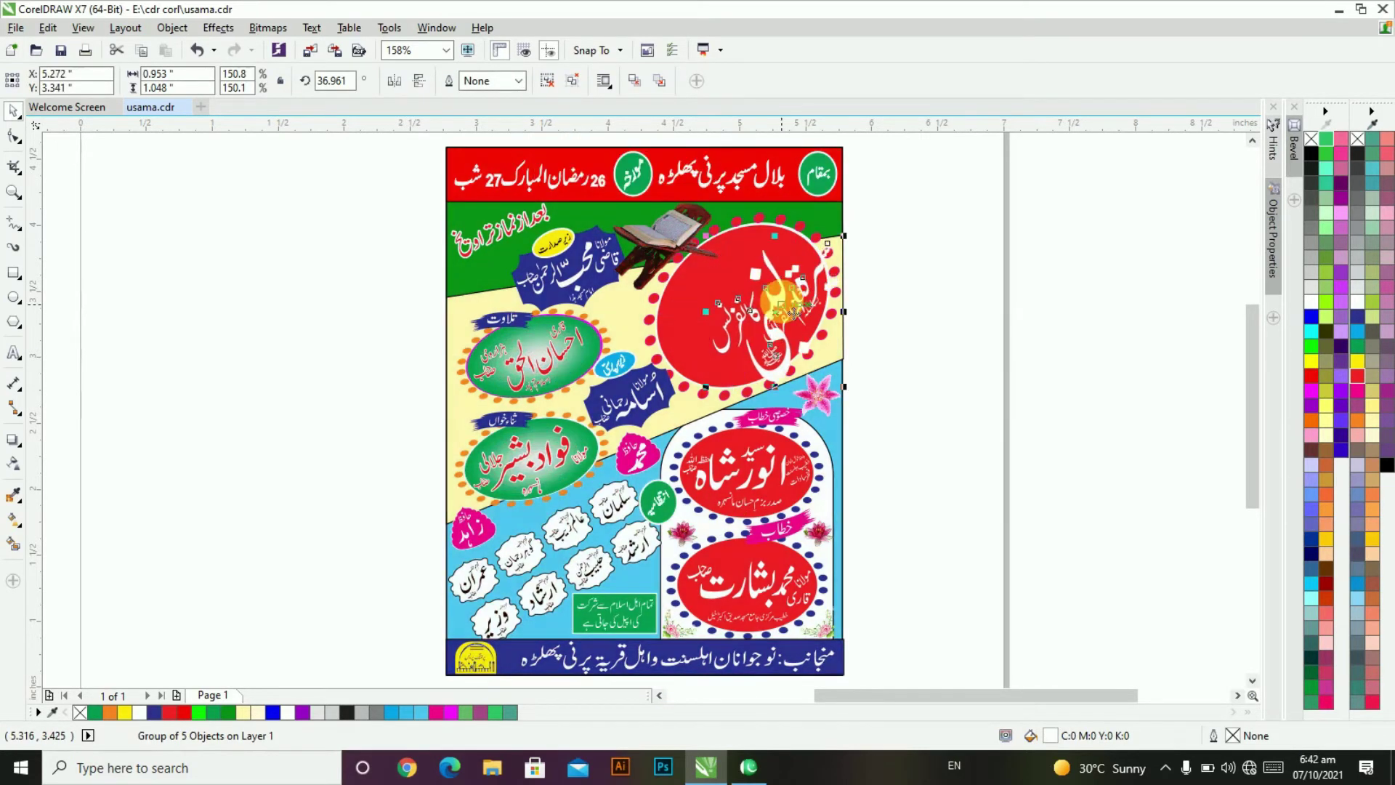
{"action": "left_click", "coordinate": [1311, 356]}
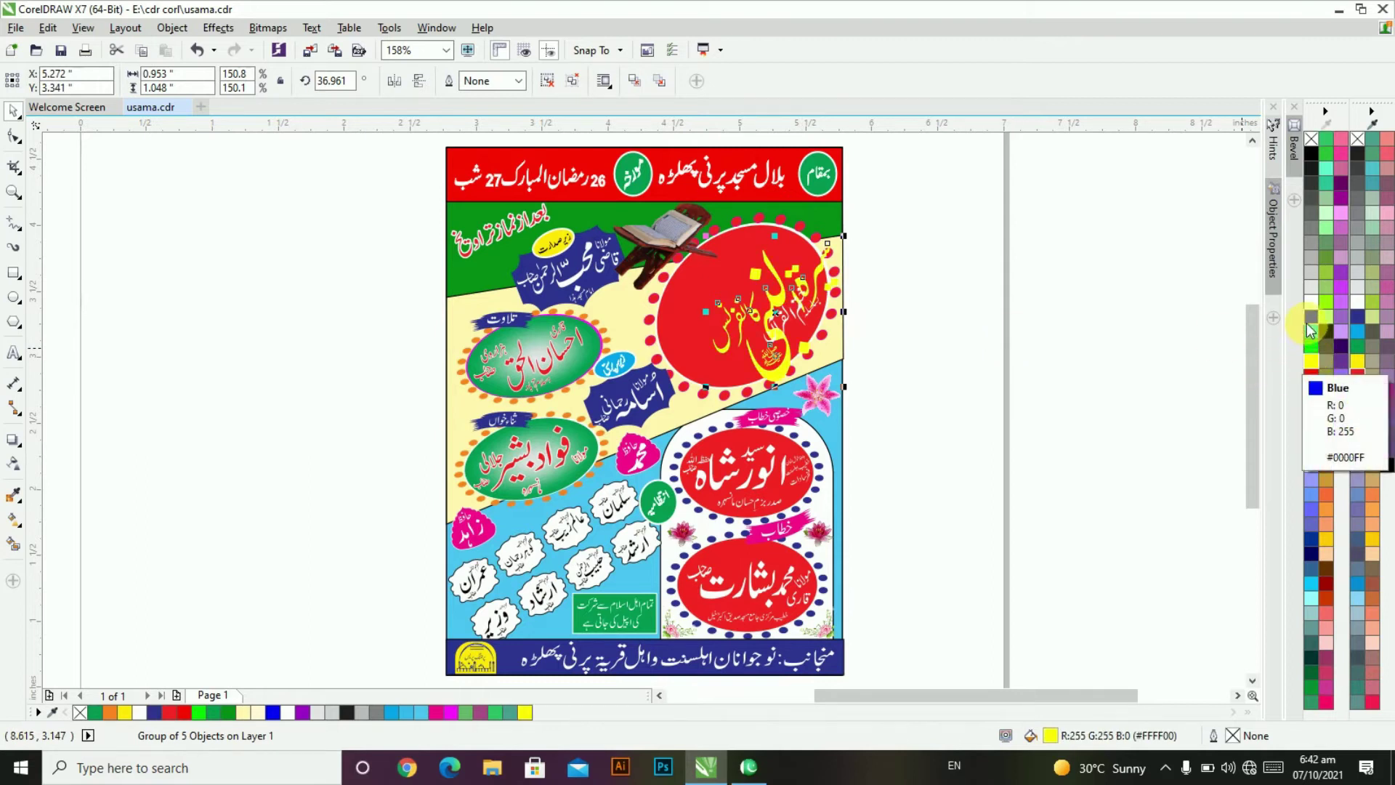
{"action": "left_click", "coordinate": [1308, 326]}
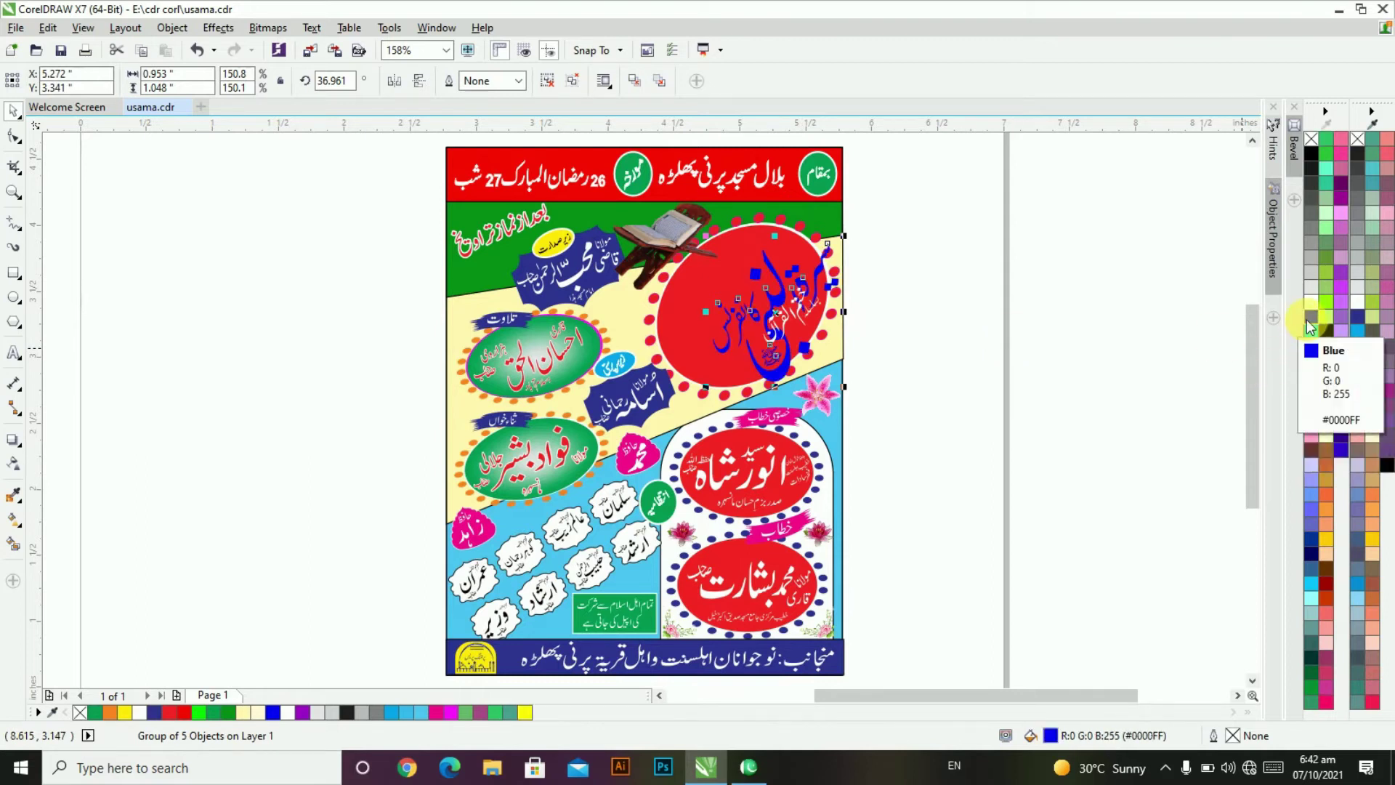
{"action": "key", "text": "ctrl+z"}
{"action": "key", "text": "ctrl+z"}
{"action": "key", "text": "ctrl+z"}
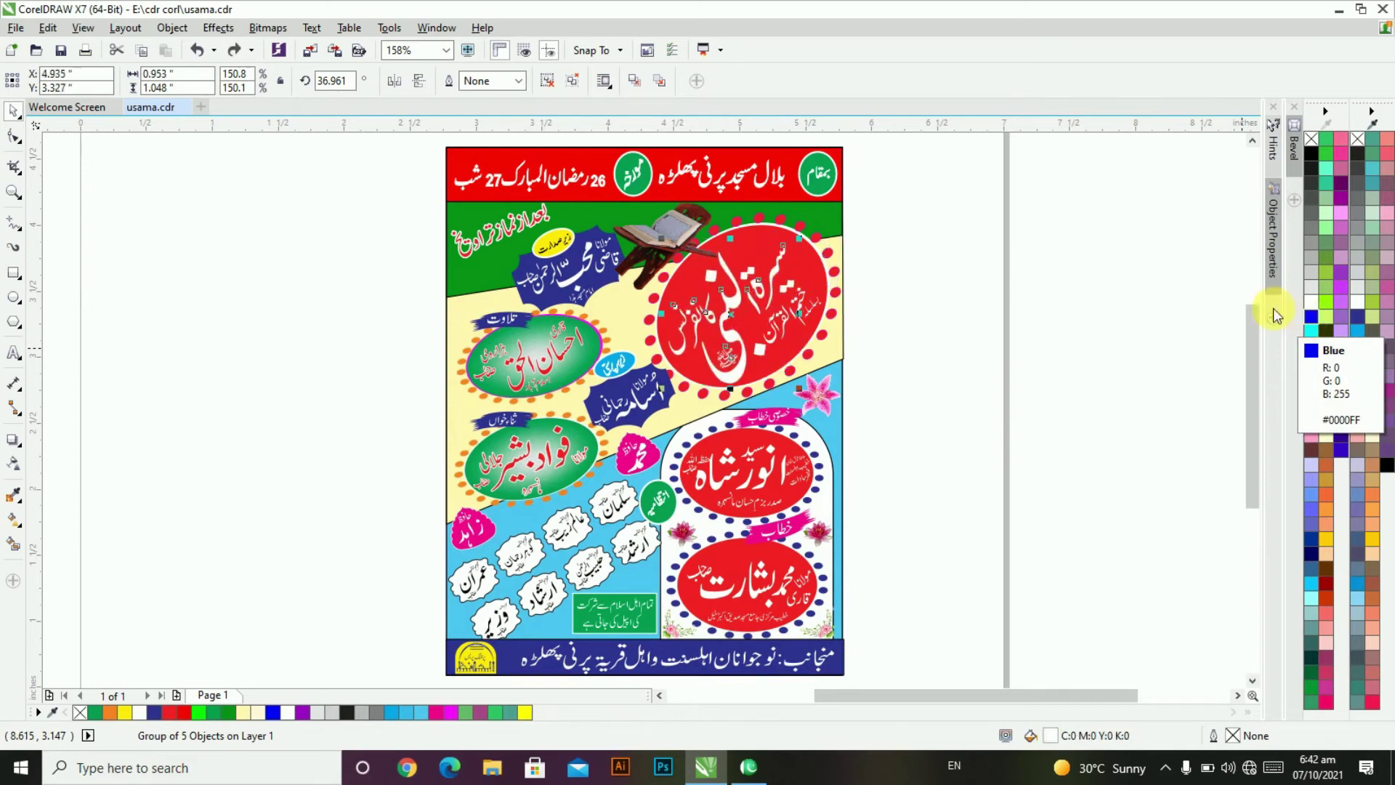
Fill the red title oval dark blue and drag the name group off the page.
{"action": "left_click", "coordinate": [814, 269]}
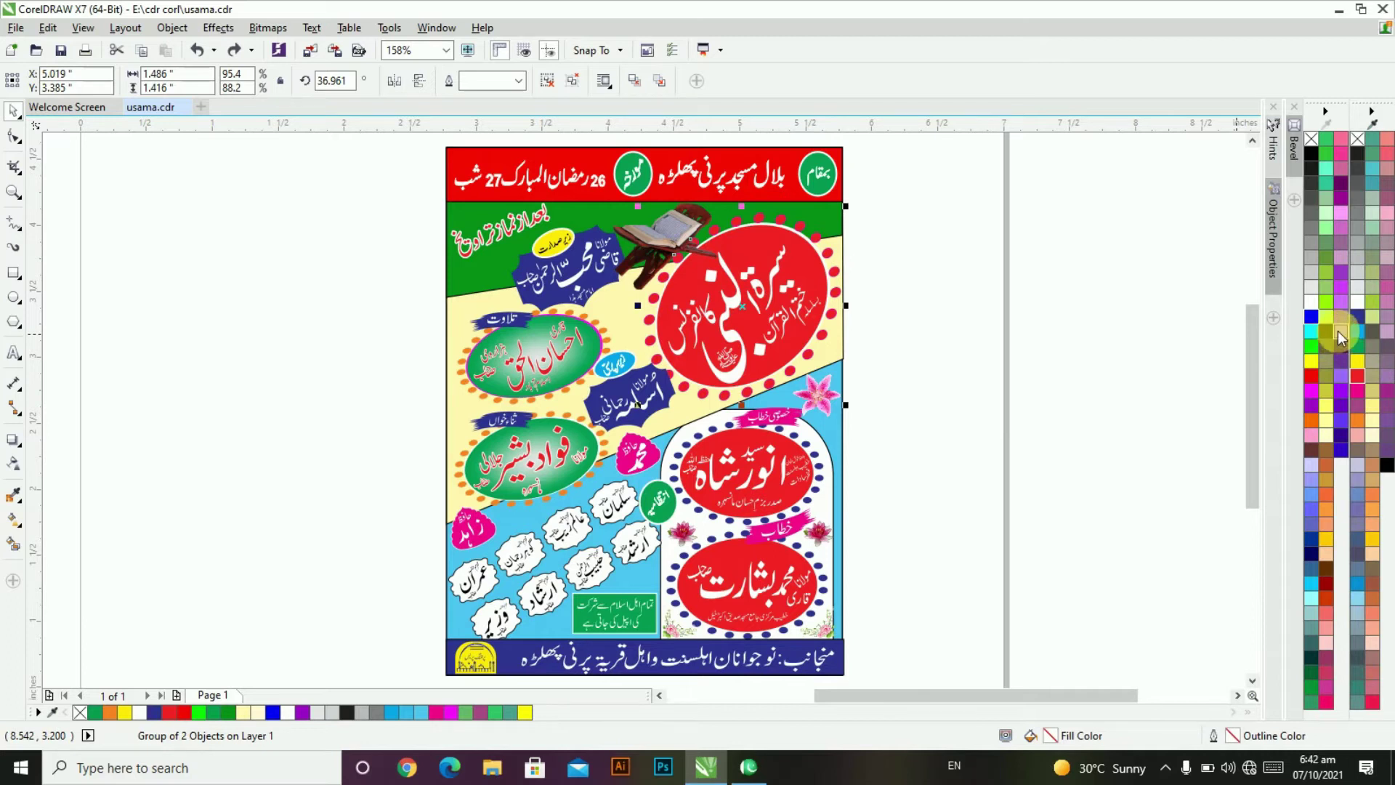
{"action": "left_click", "coordinate": [1358, 321]}
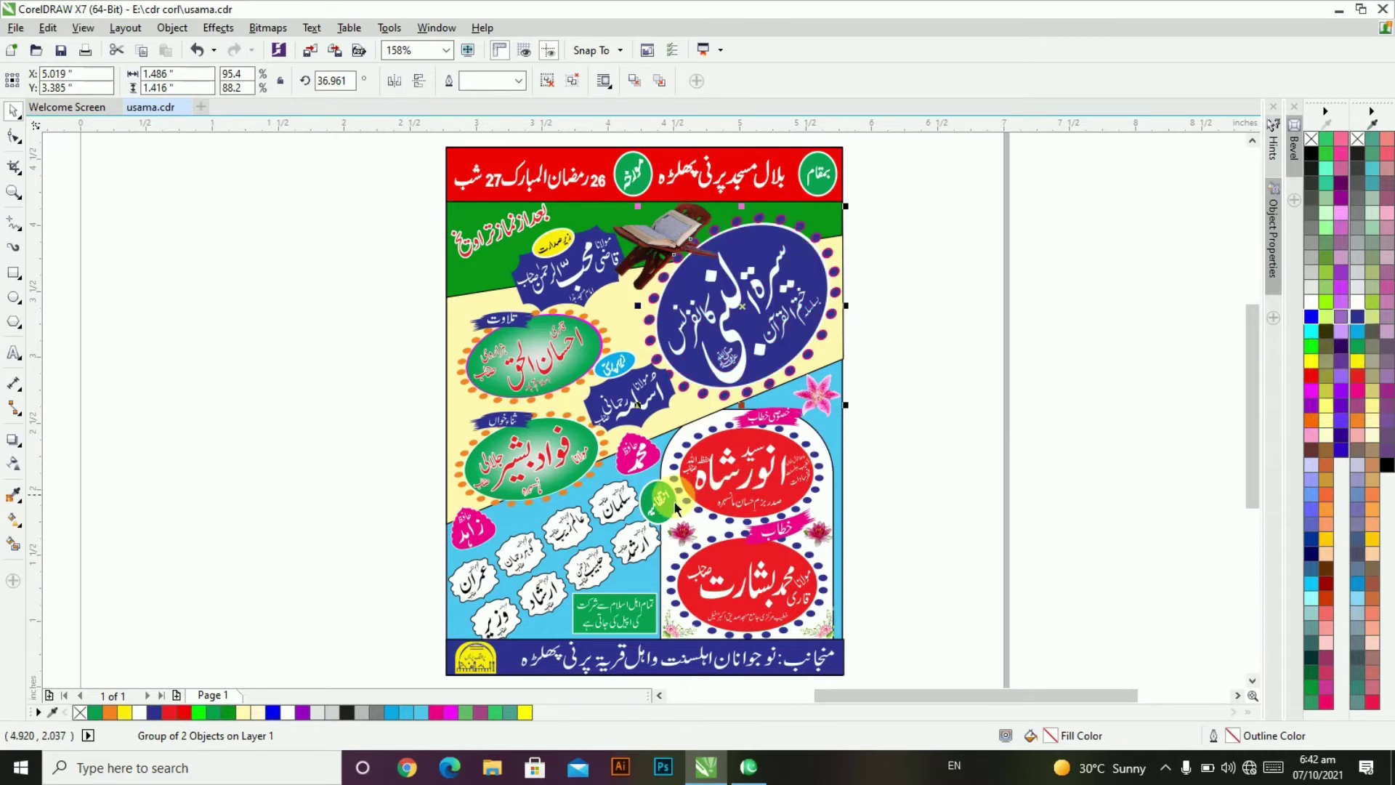
{"action": "mouse_move", "coordinate": [554, 480]}
{"action": "left_mouse_down"}
{"action": "mouse_move", "coordinate": [382, 486]}
{"action": "mouse_move", "coordinate": [394, 498]}
{"action": "left_mouse_up"}
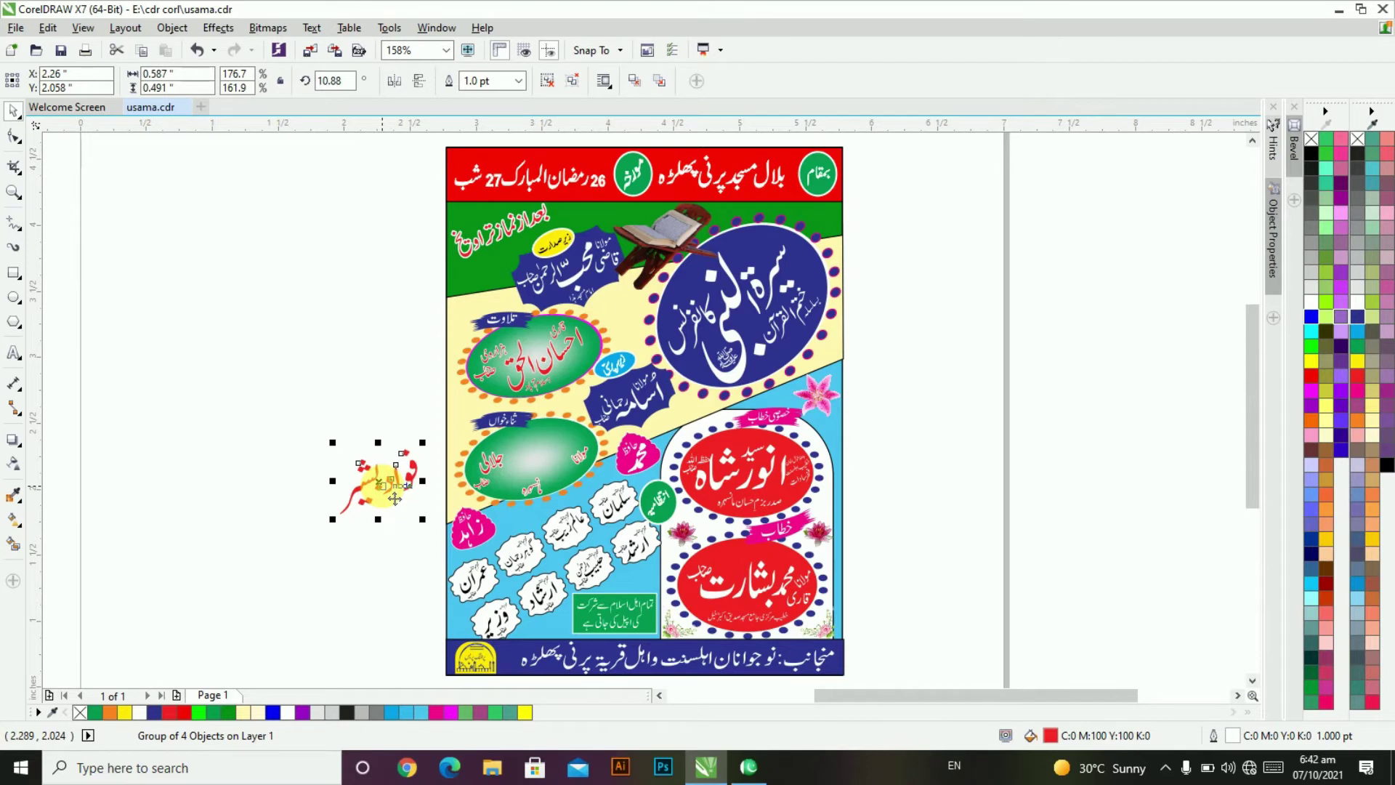
{"action": "key", "text": "Delete"}
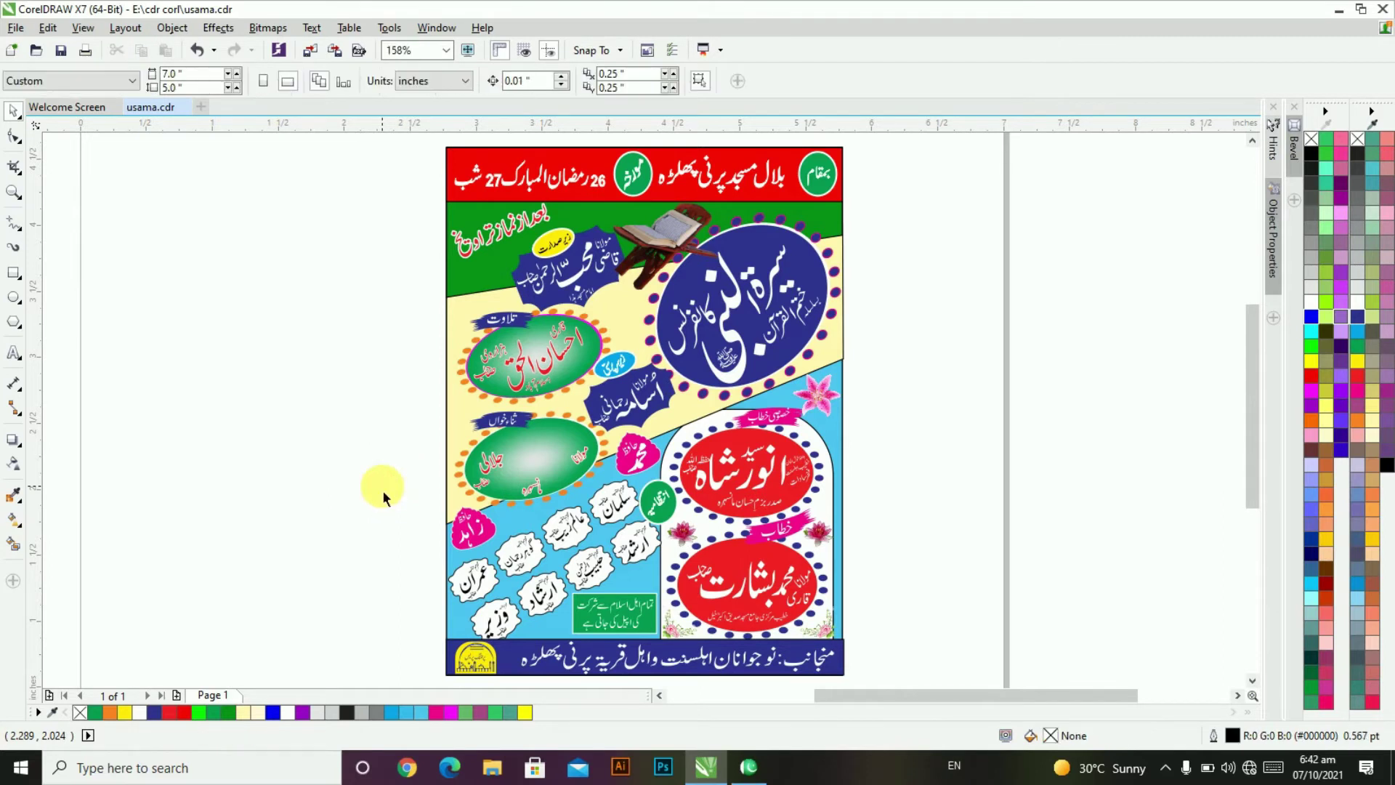
{"action": "key", "text": "ctrl+z"}
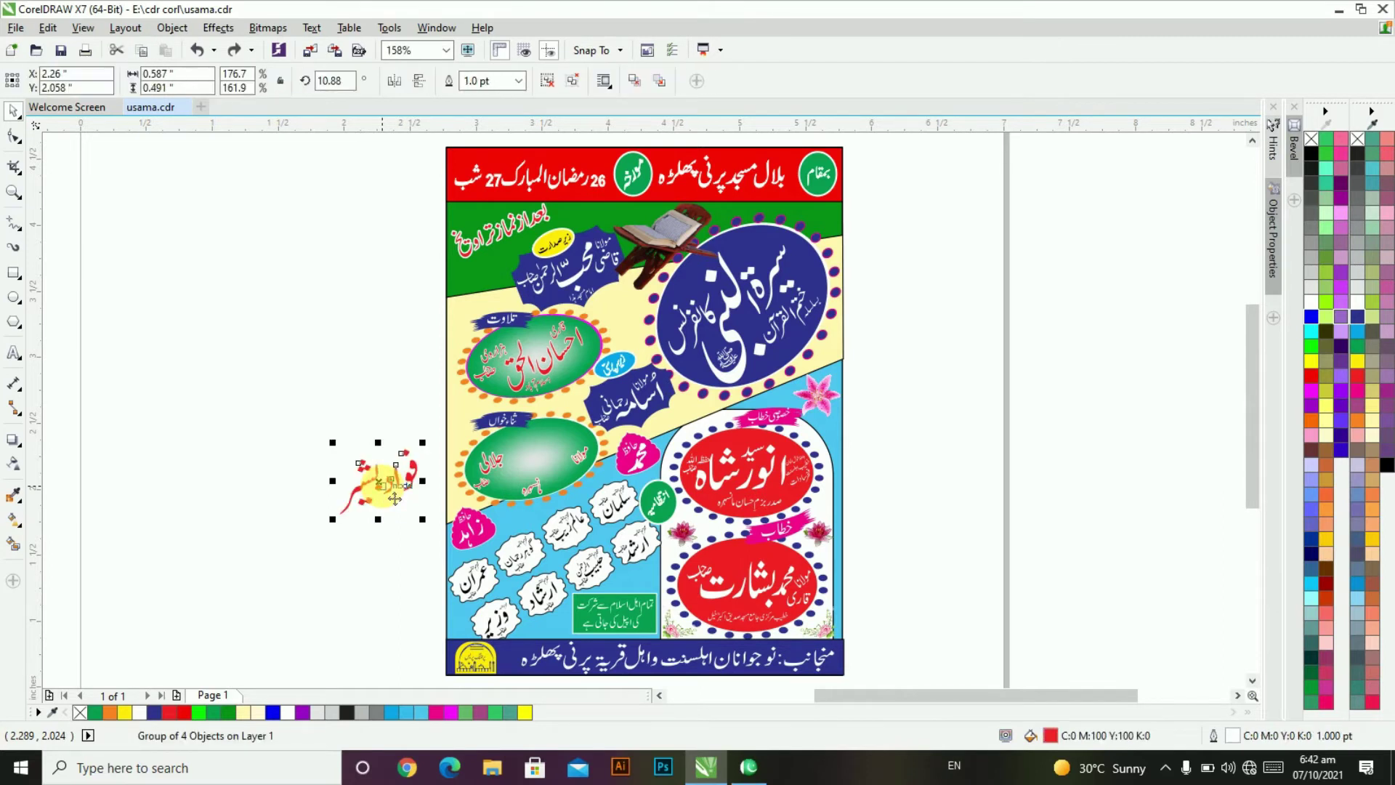
{"action": "key", "text": "ctrl+z"}
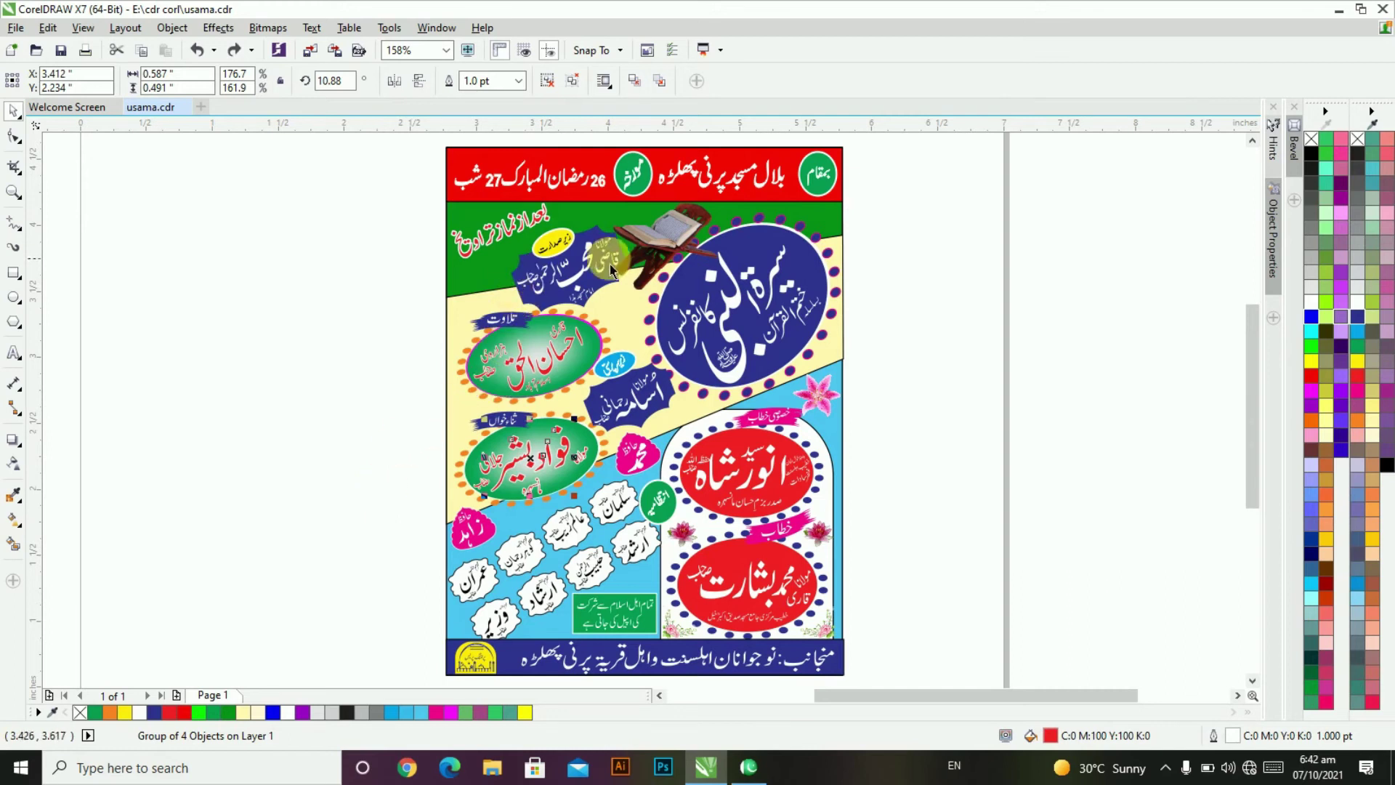
{"action": "left_click", "coordinate": [638, 244]}
{"action": "left_click_drag", "start_coordinate": [676, 256], "coordinate": [359, 242]}
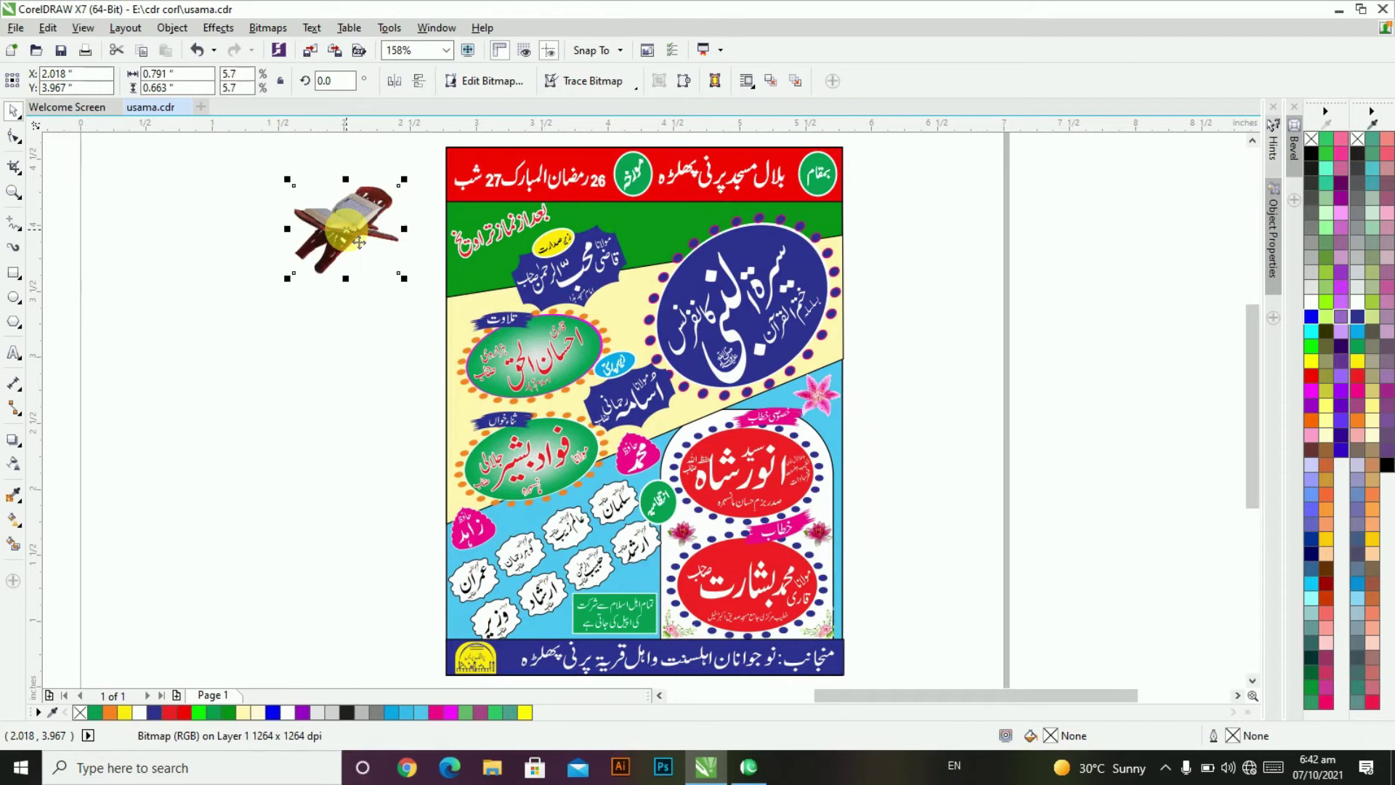
{"action": "key", "text": "ctrl+z"}
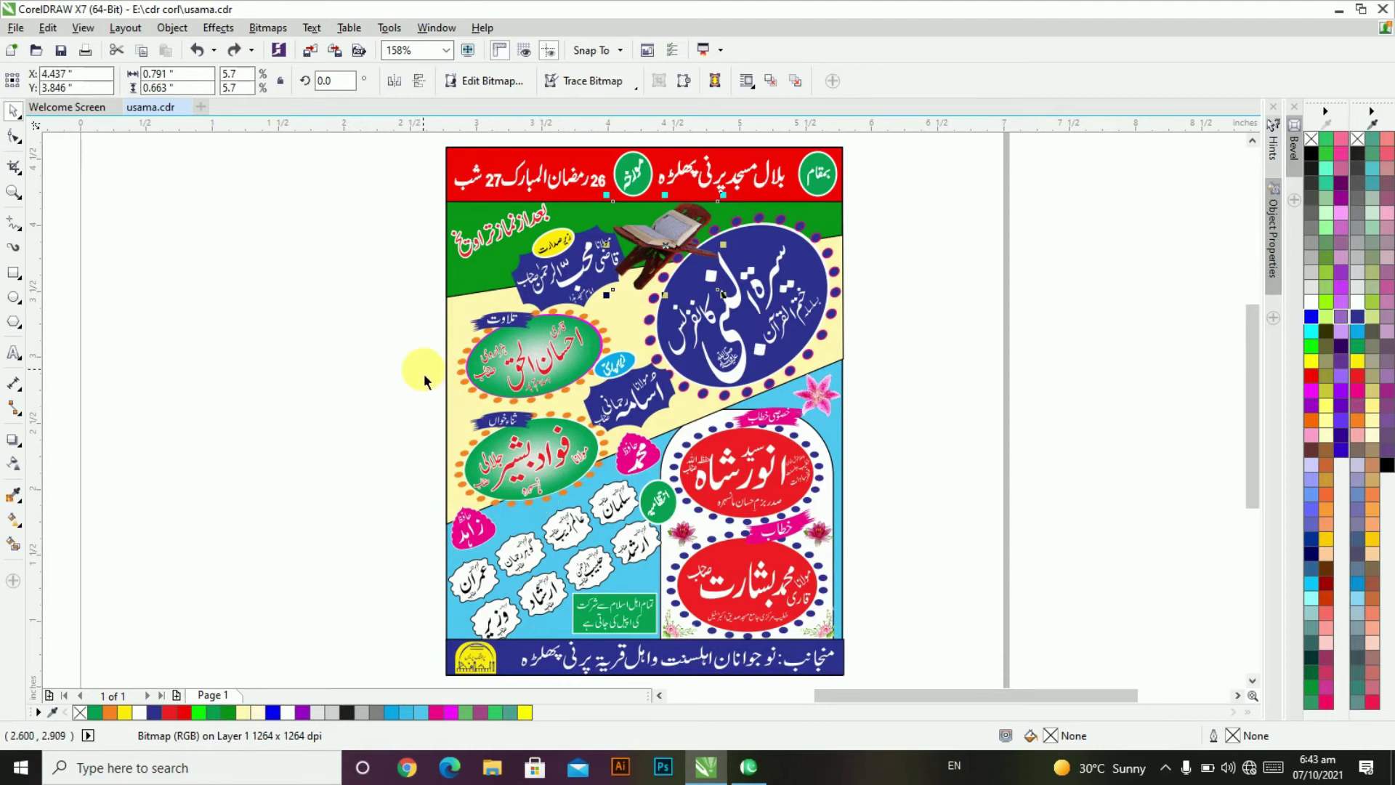
{"action": "key", "text": "z"}
Zoom in on the small blue banner above the lower green oval and fill it red.
{"action": "left_click_drag", "start_coordinate": [426, 379], "coordinate": [619, 505]}
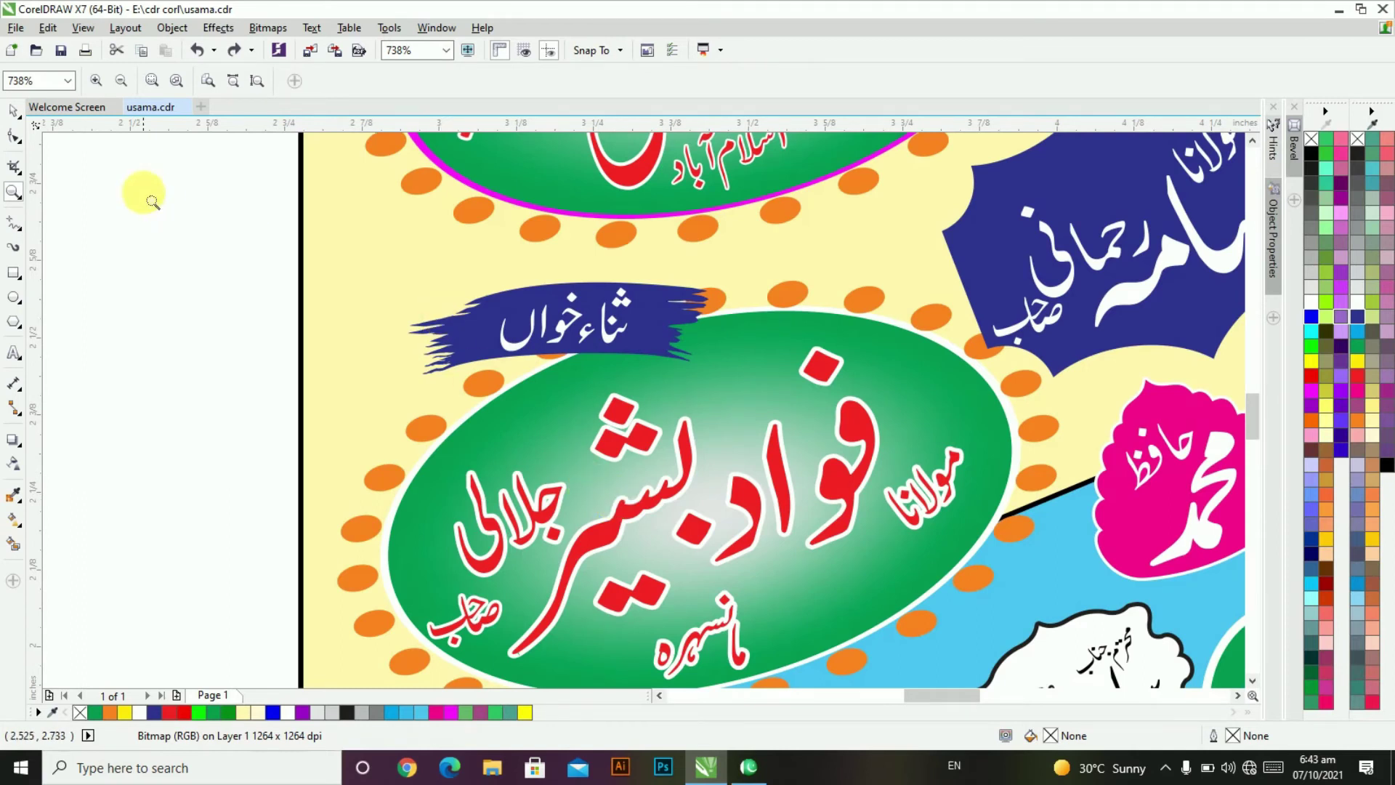
{"action": "left_click", "coordinate": [13, 113]}
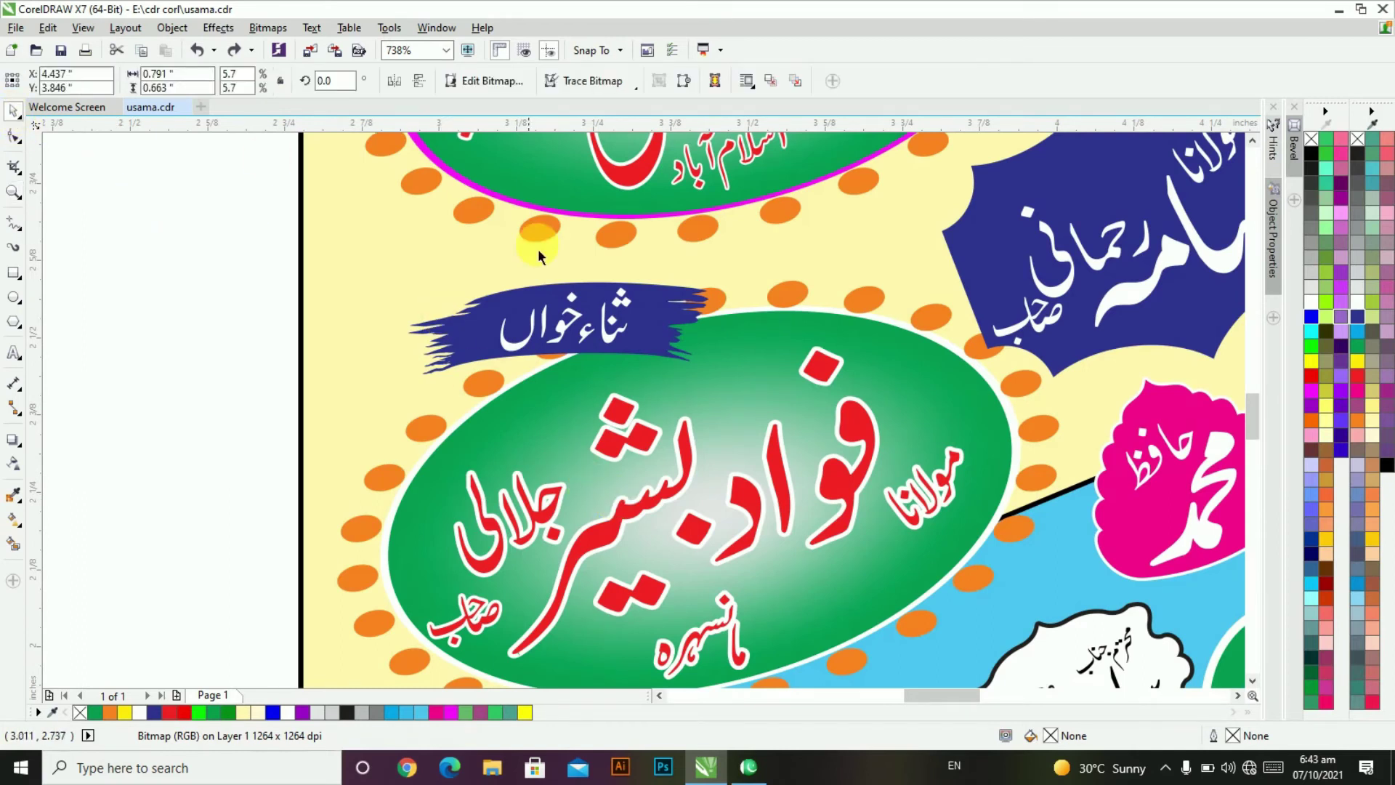
{"action": "left_click", "coordinate": [635, 346]}
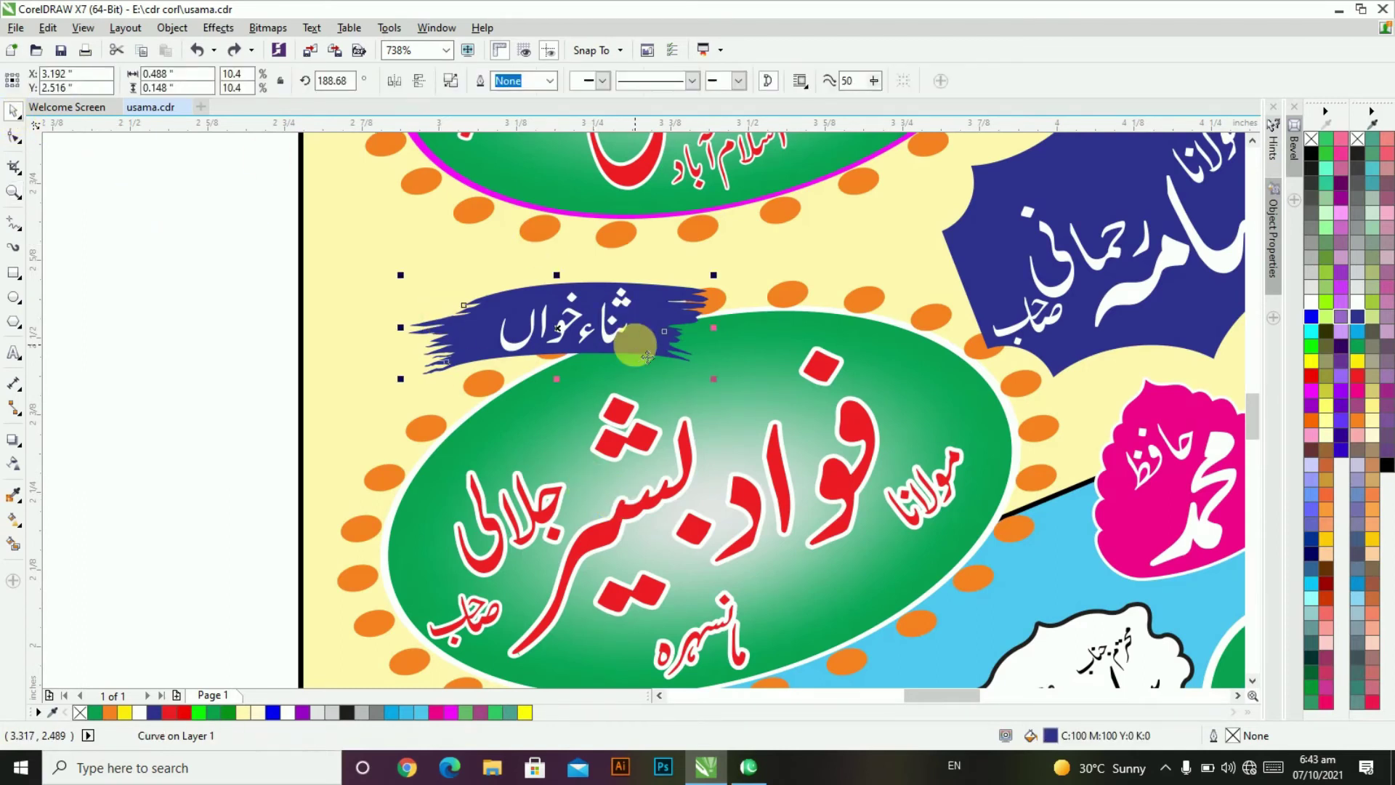
{"action": "left_click", "coordinate": [1353, 382]}
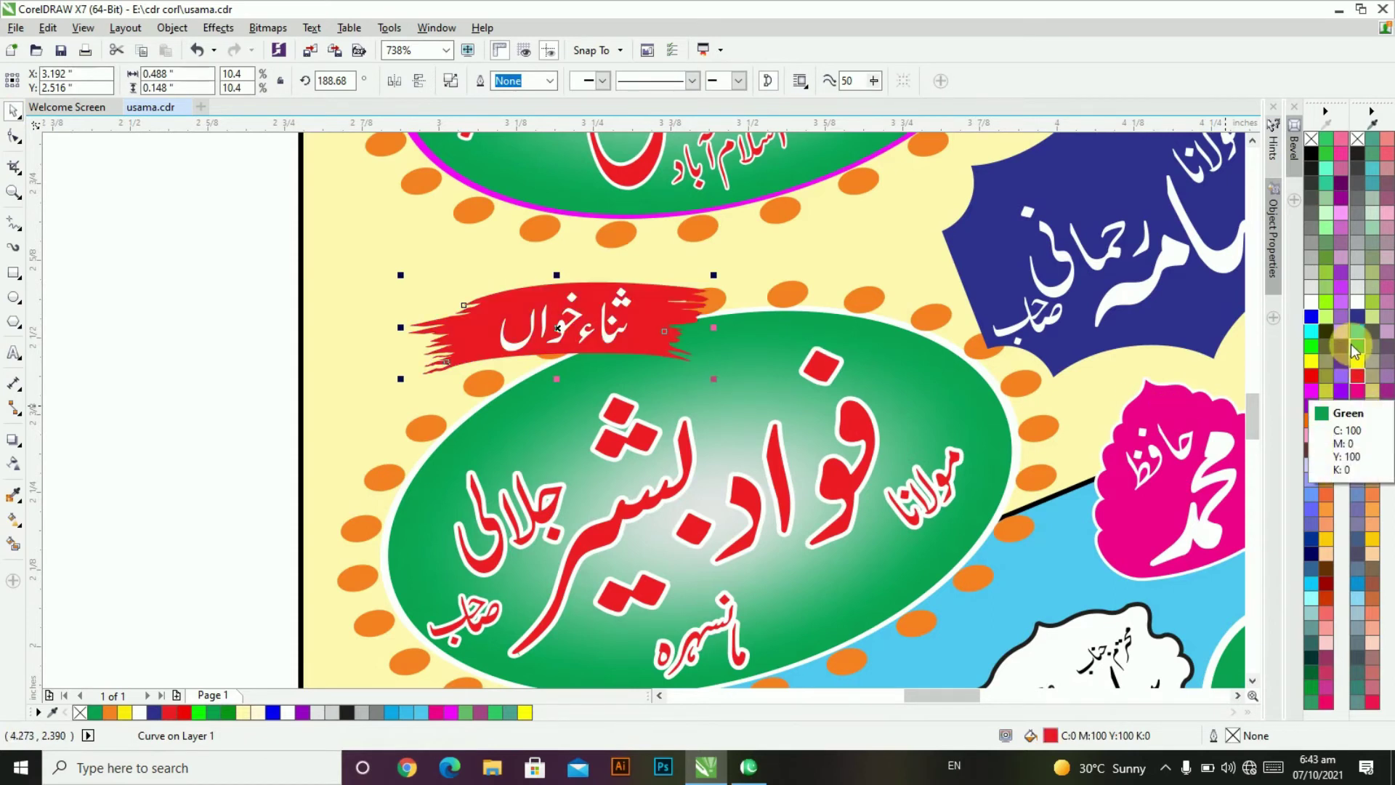
{"action": "left_click", "coordinate": [1356, 349]}
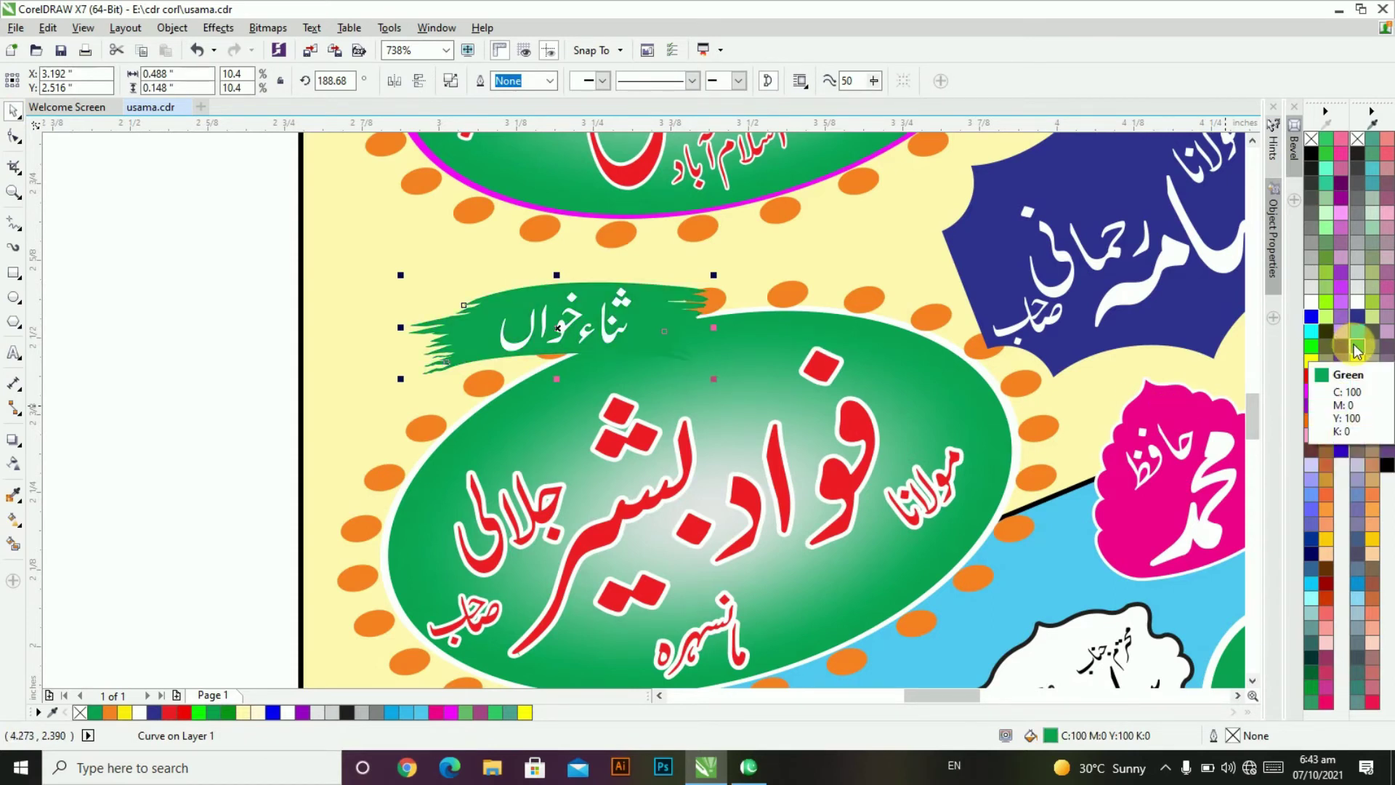
{"action": "key", "text": "F4"}
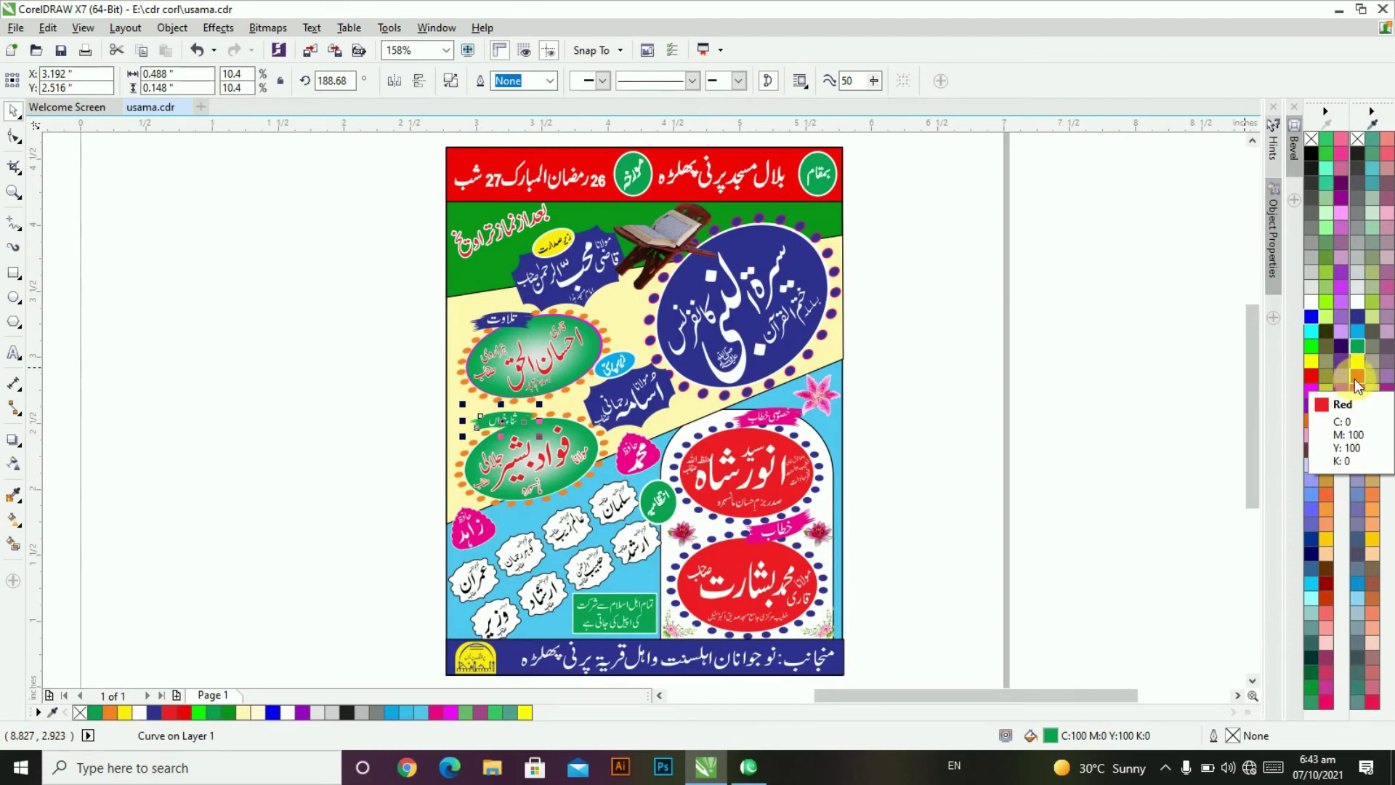
{"action": "left_click", "coordinate": [1358, 379]}
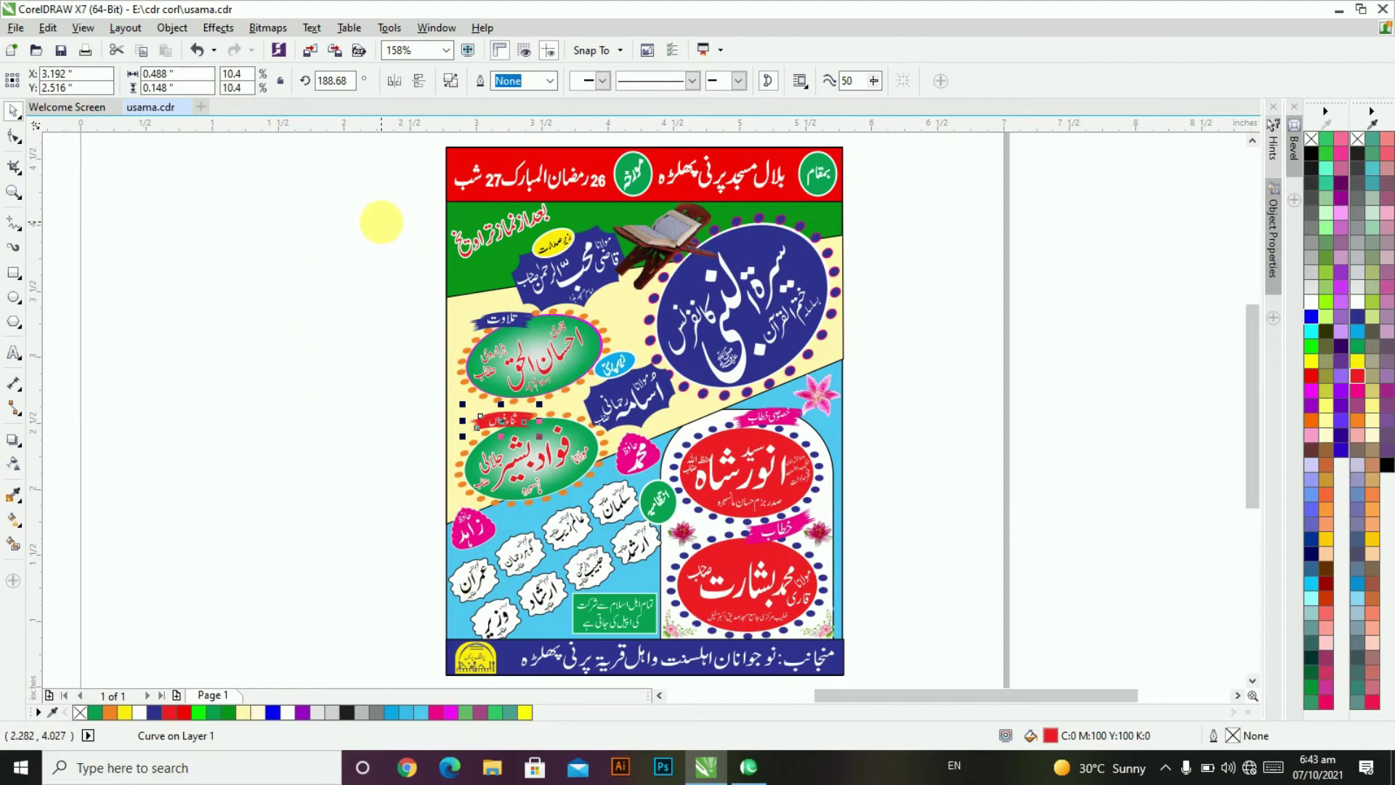
{"action": "key", "text": "z"}
{"action": "mouse_move", "coordinate": [415, 143]}
{"action": "left_mouse_down"}
{"action": "mouse_move", "coordinate": [823, 266]}
{"action": "mouse_move", "coordinate": [885, 265]}
{"action": "left_mouse_up"}
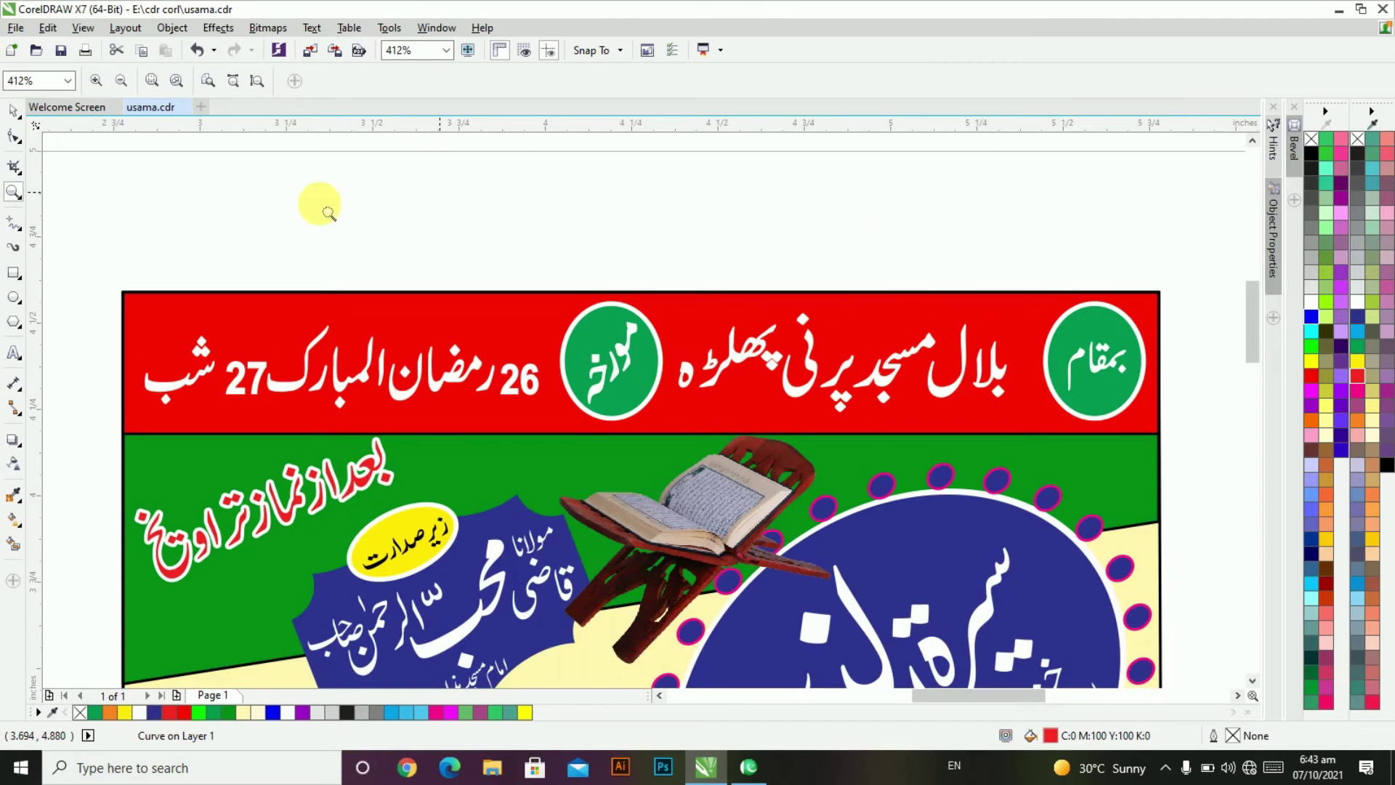
{"action": "left_click", "coordinate": [15, 111]}
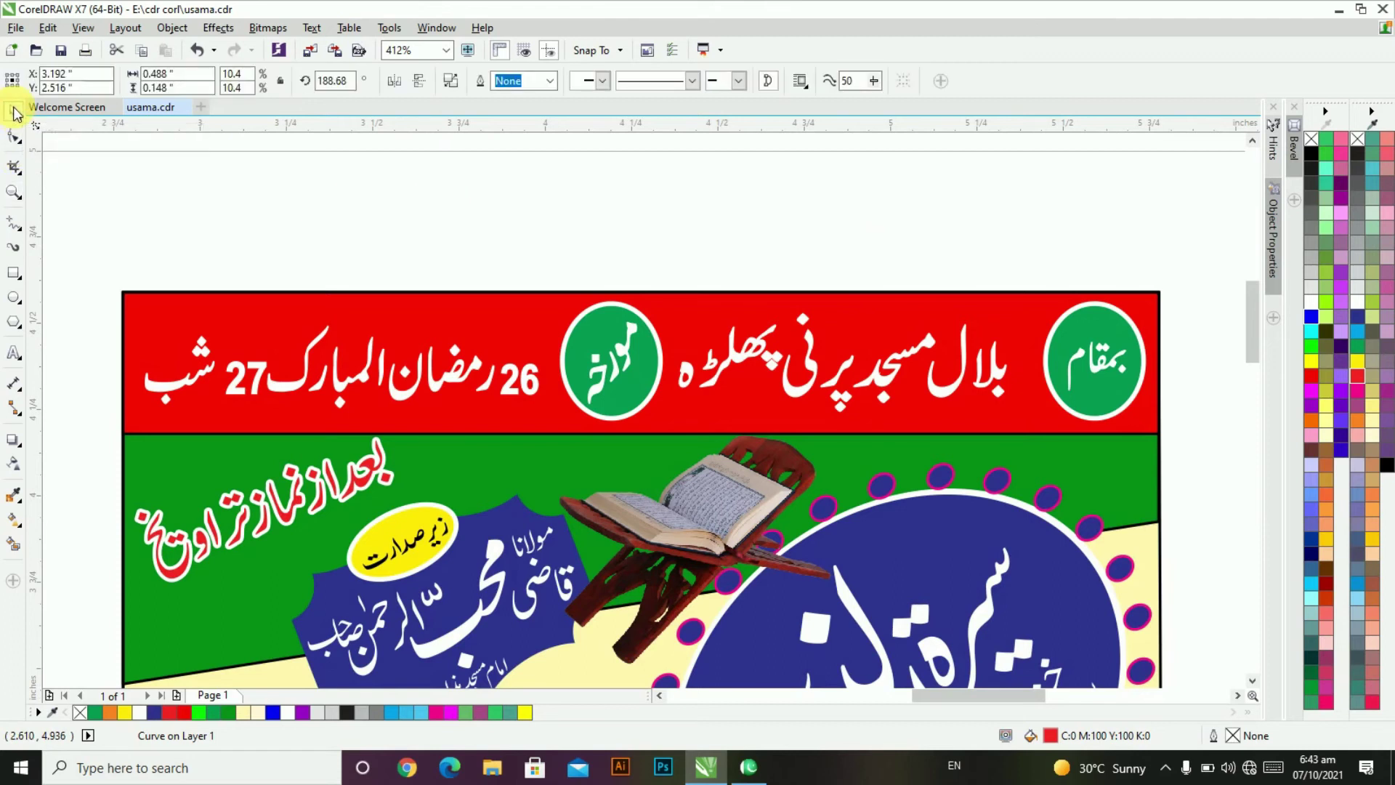
{"action": "left_click", "coordinate": [1253, 682]}
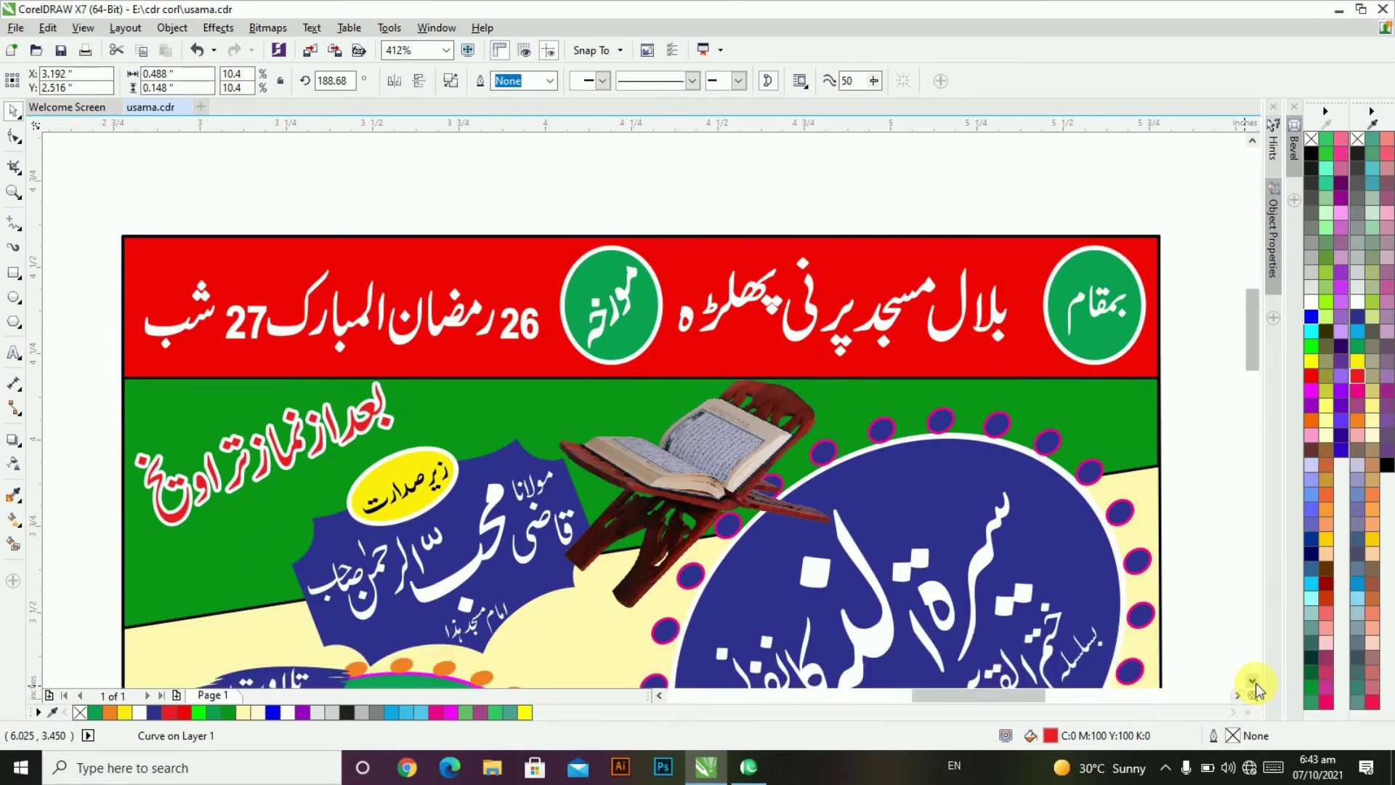
{"action": "left_click", "coordinate": [1253, 682]}
{"action": "left_click", "coordinate": [1253, 682]}
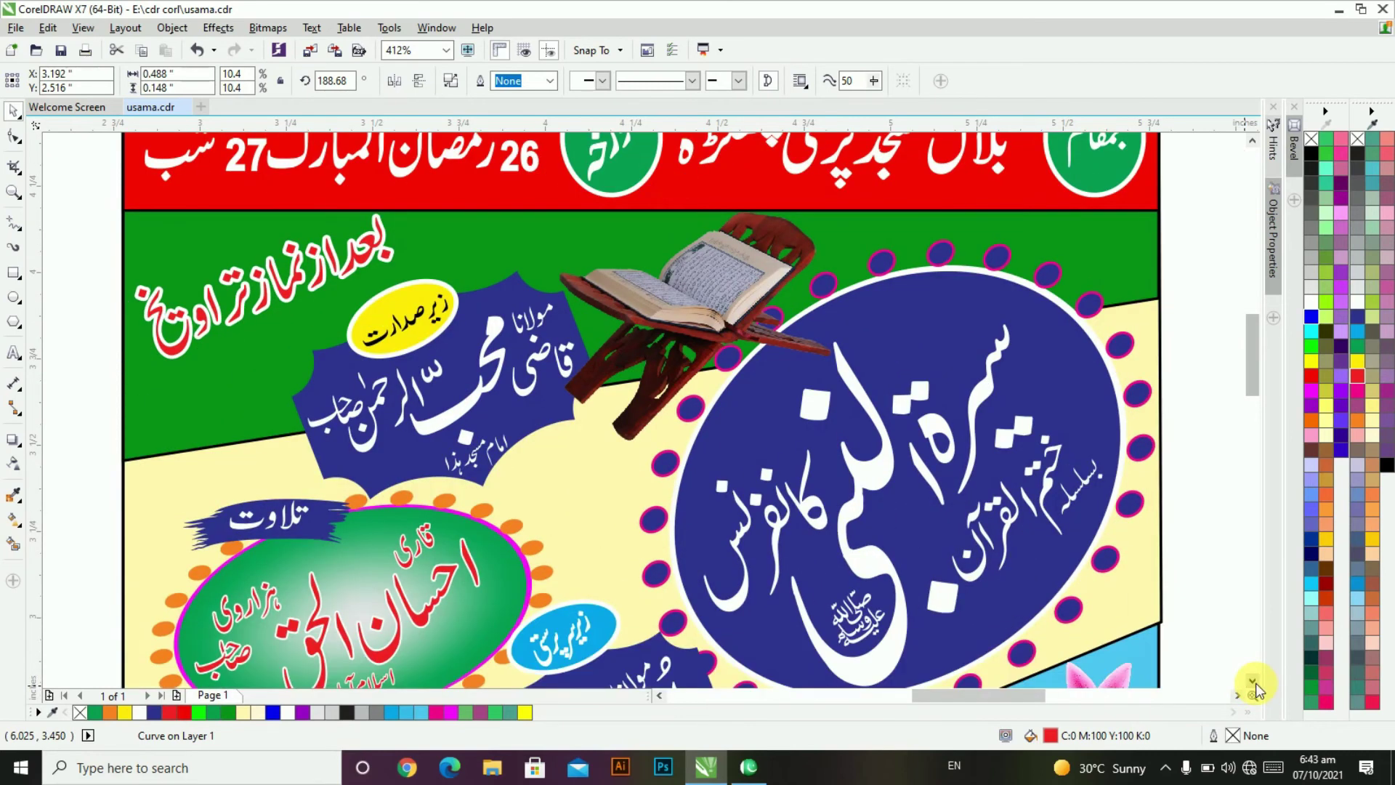
{"action": "left_click", "coordinate": [1253, 682]}
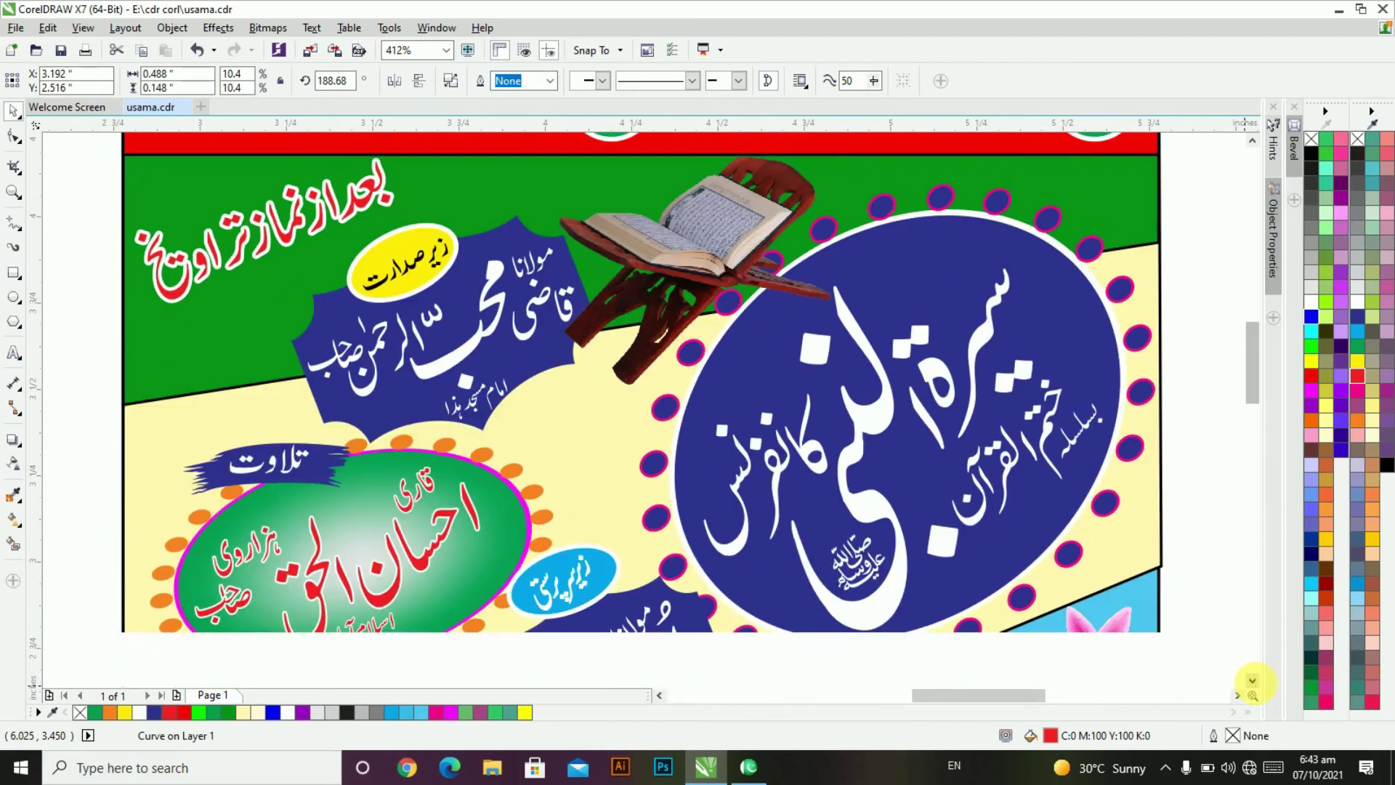
{"action": "left_click", "coordinate": [1253, 681]}
{"action": "left_click", "coordinate": [1253, 682]}
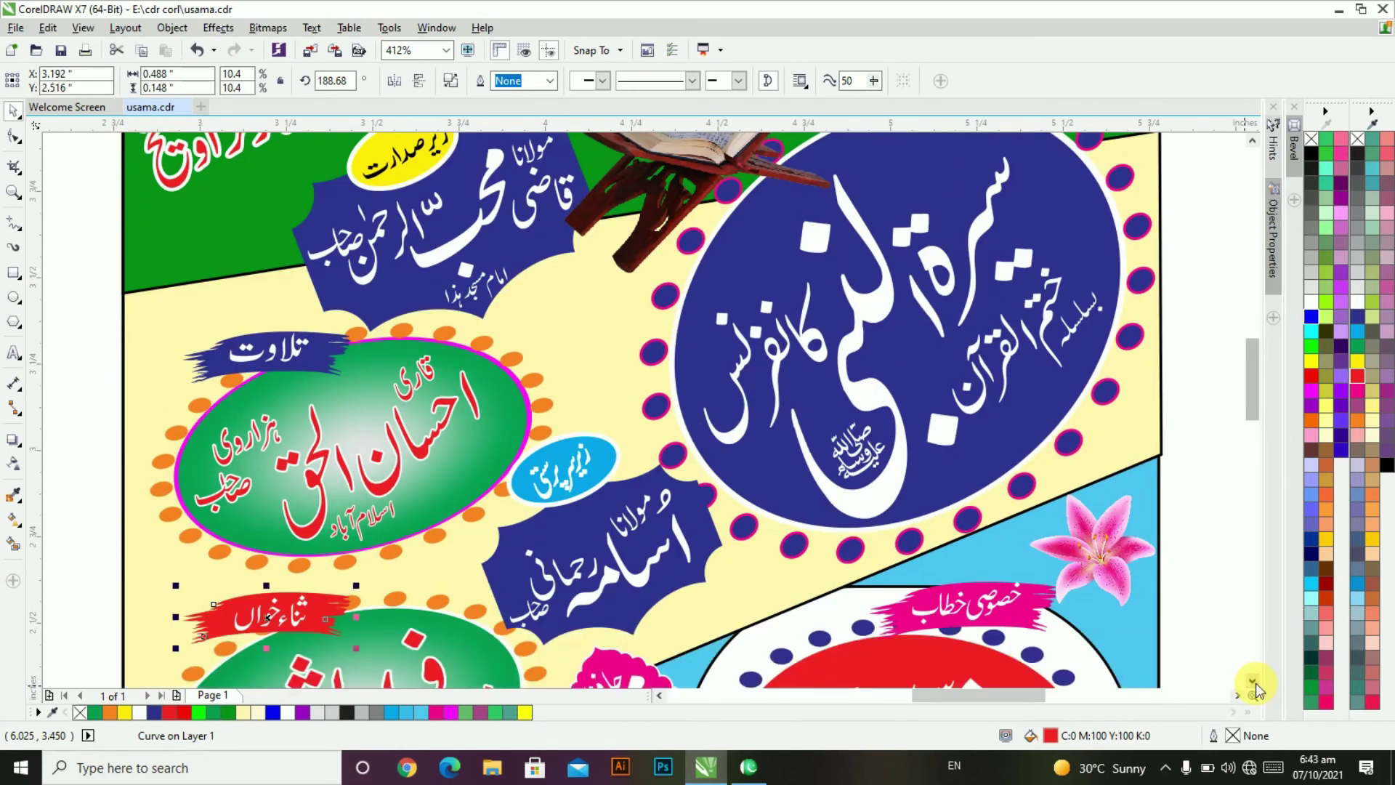
{"action": "left_click", "coordinate": [1252, 682]}
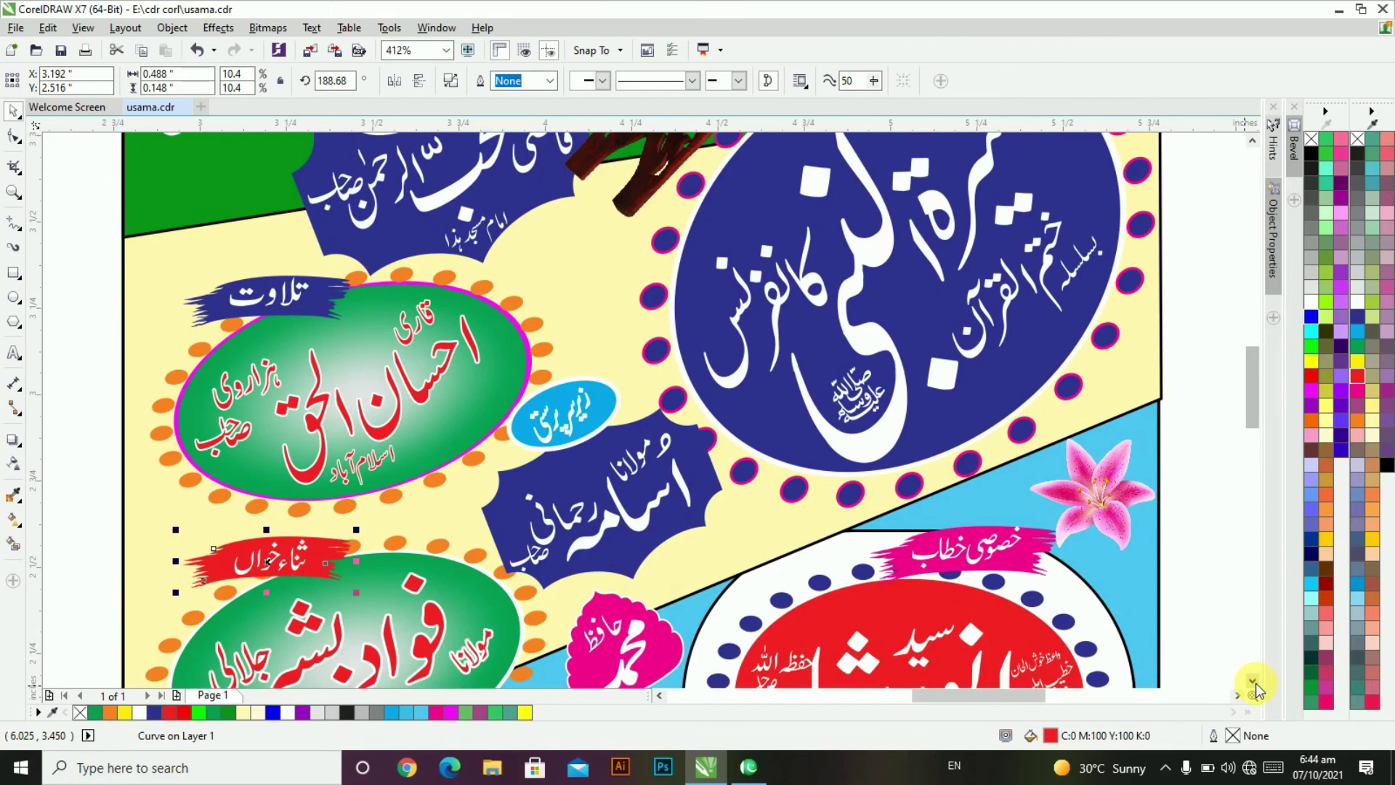
{"action": "left_click", "coordinate": [1255, 683]}
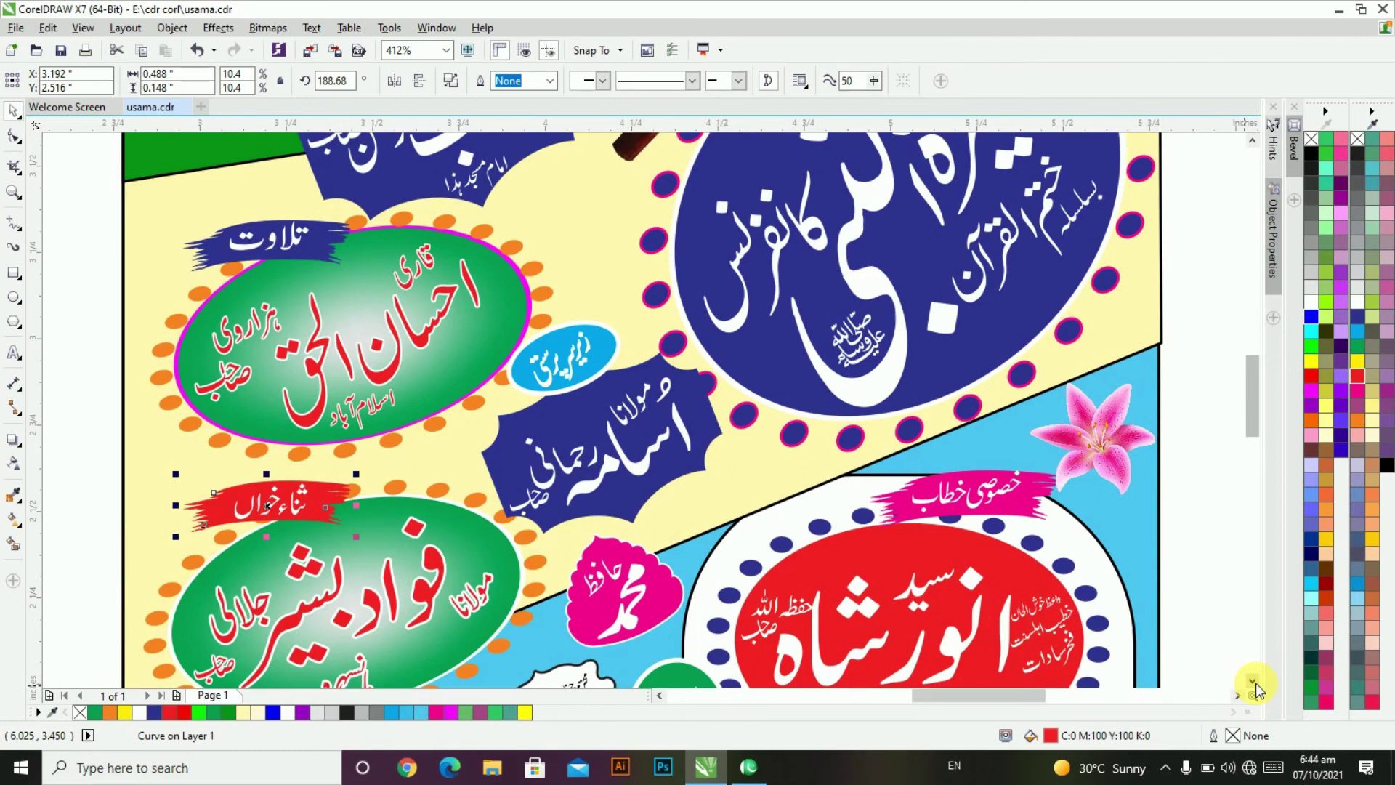
{"action": "left_click", "coordinate": [1256, 683]}
{"action": "key", "text": "shift+F4"}
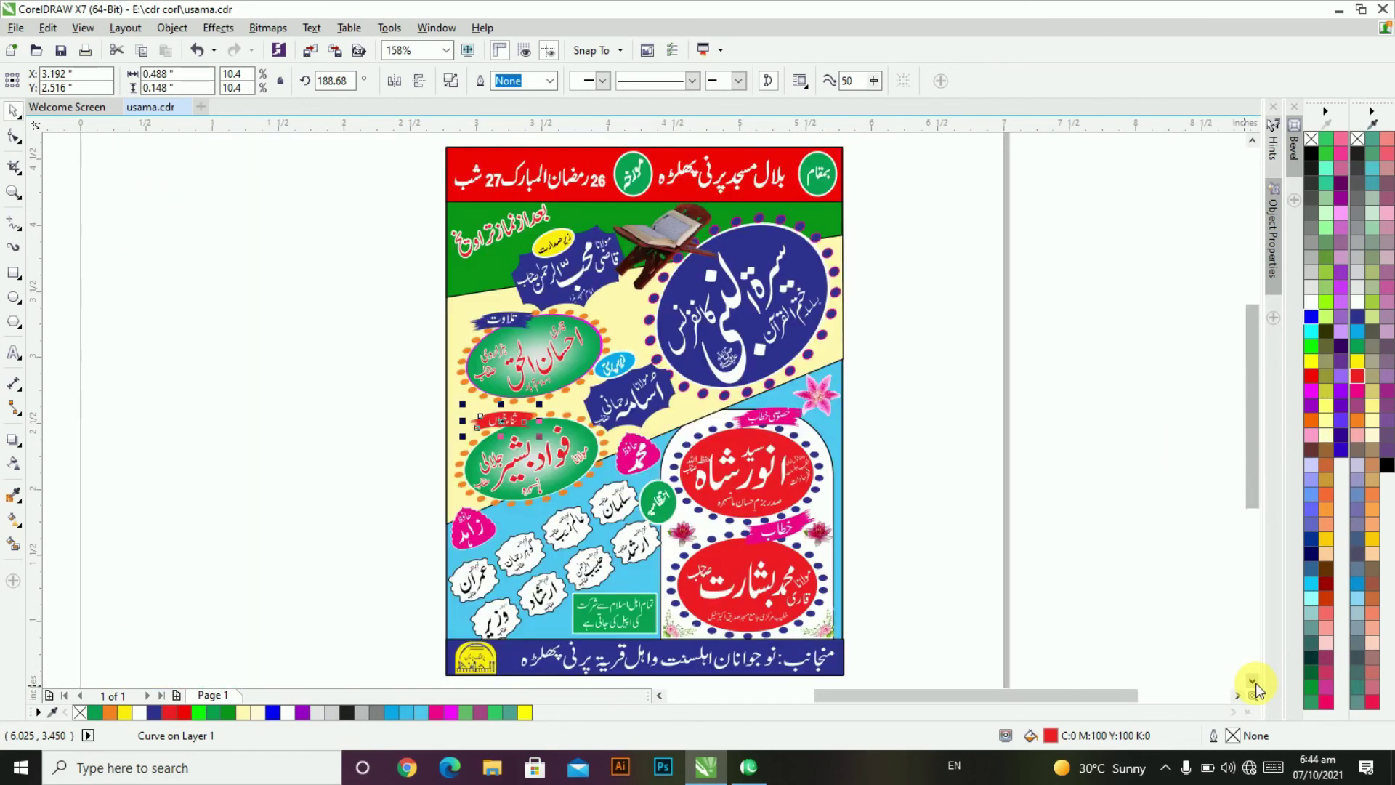